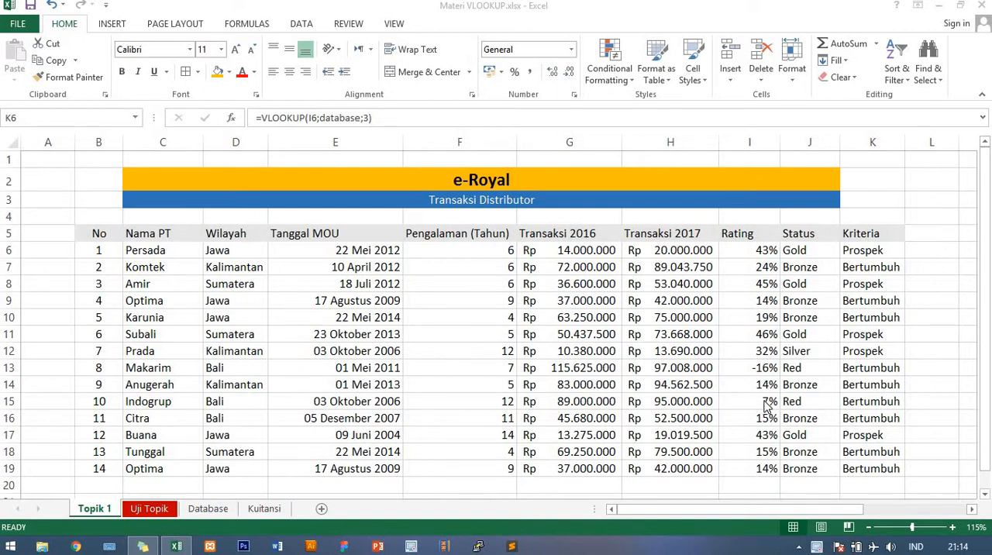
# - Convert the distributor data in B5:K19, from the No header to the last Kriteria row, into a table with headers
pyautogui.click(95, 235)
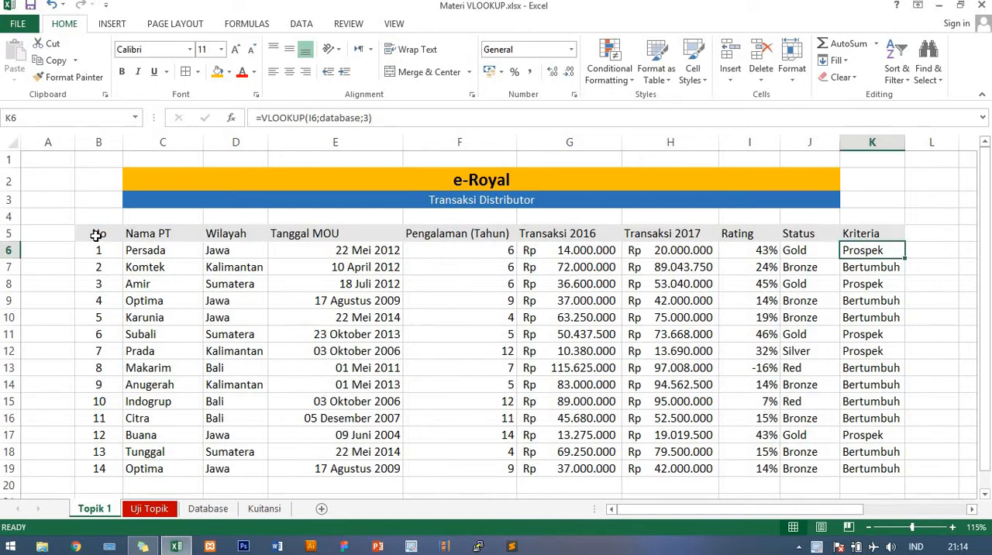
pyautogui.moveTo(96, 234); pyautogui.dragTo(600, 354)
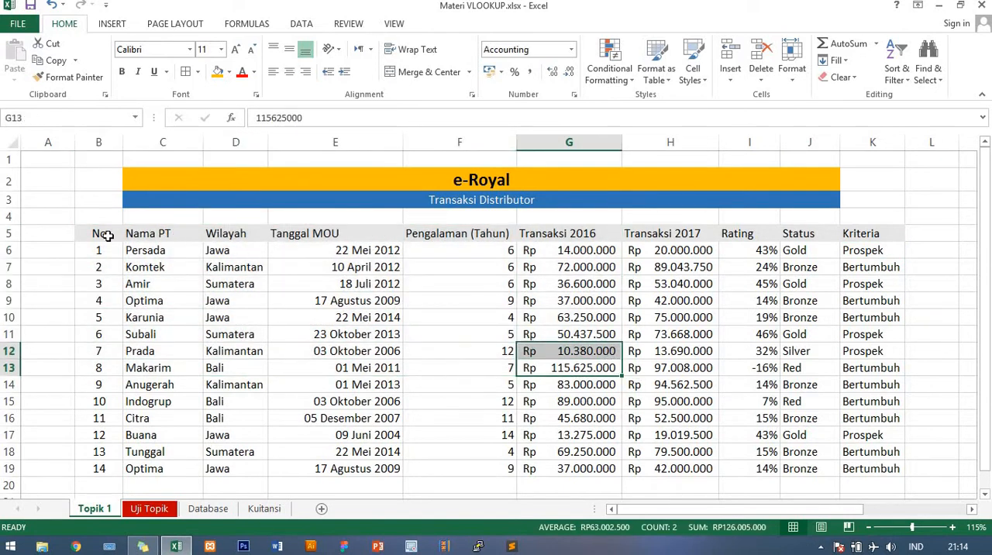
pyautogui.moveTo(106, 236); pyautogui.dragTo(645, 425)
pyautogui.moveTo(827, 512); pyautogui.dragTo(581, 370)
pyautogui.scroll(1, 552, 361)
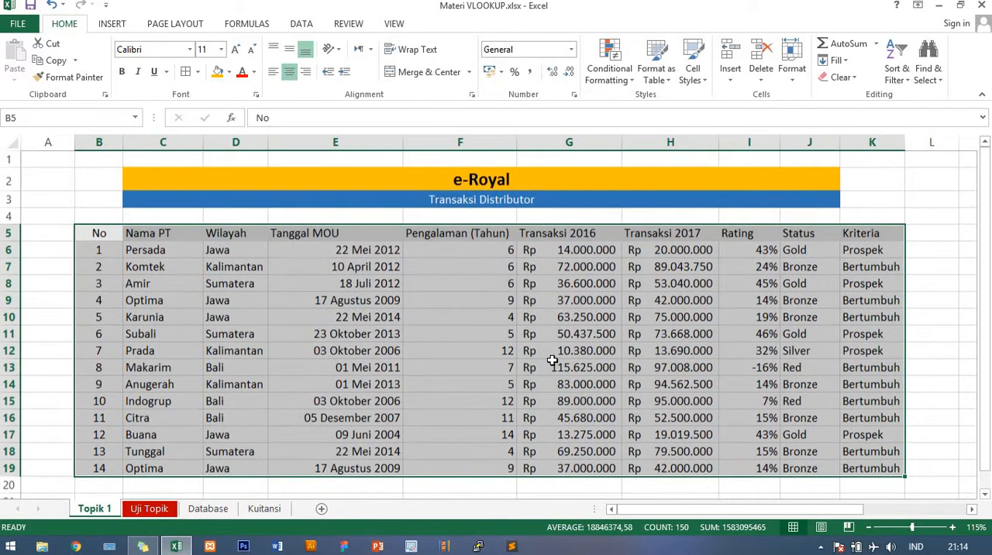
pyautogui.click(111, 24)
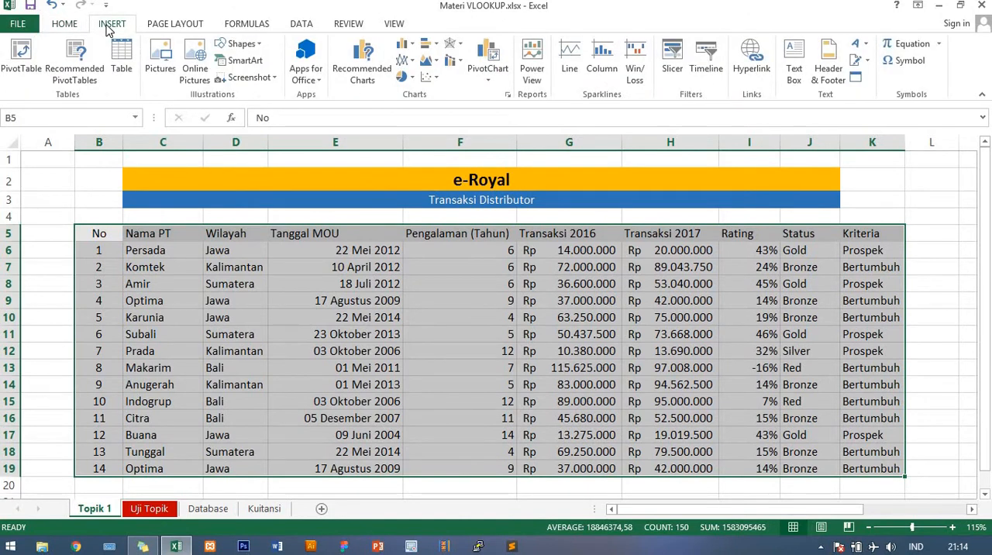
pyautogui.click(122, 69)
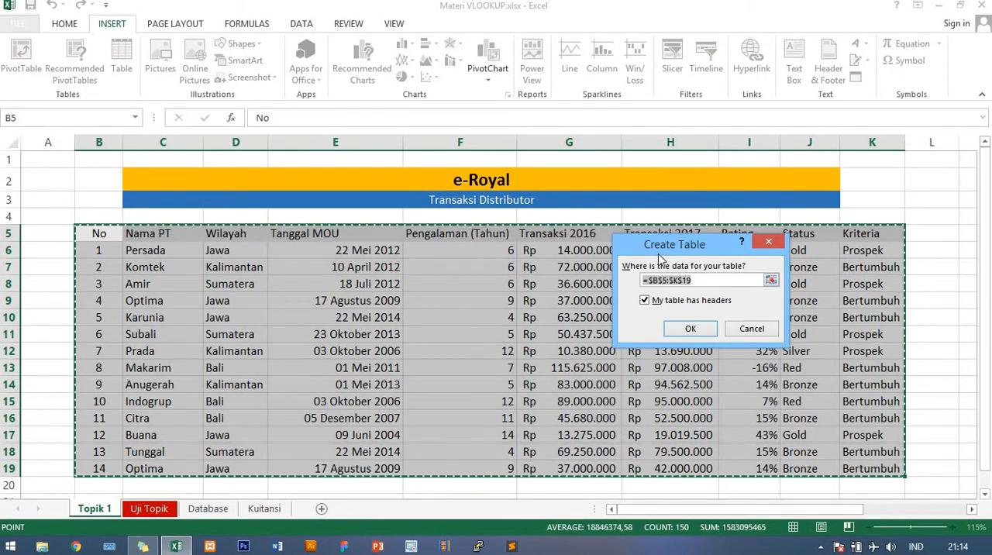
pyautogui.click(644, 301)
pyautogui.click(644, 301)
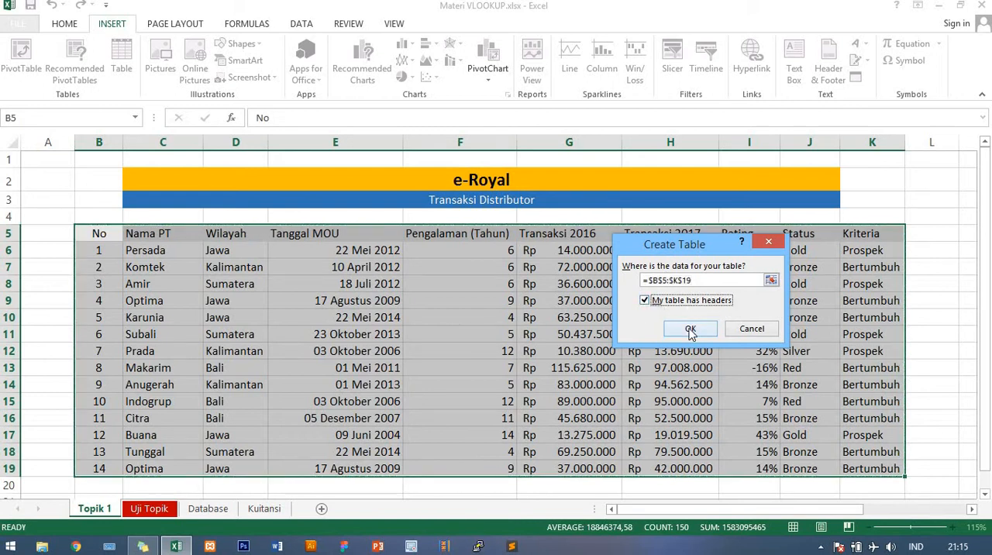
pyautogui.click(690, 331)
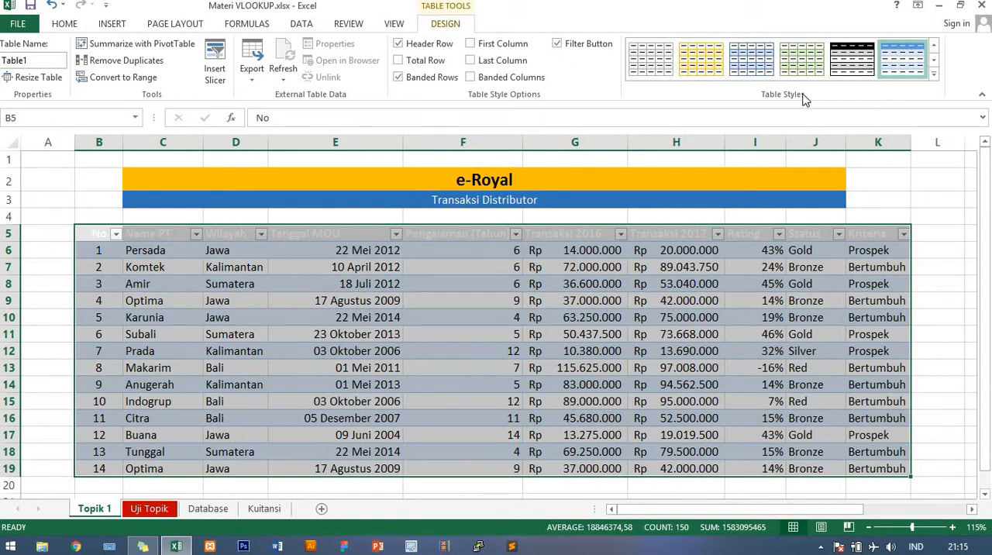
# - Apply the light gold table style with banded rows and full gridlines to the distributor table
pyautogui.click(933, 76)
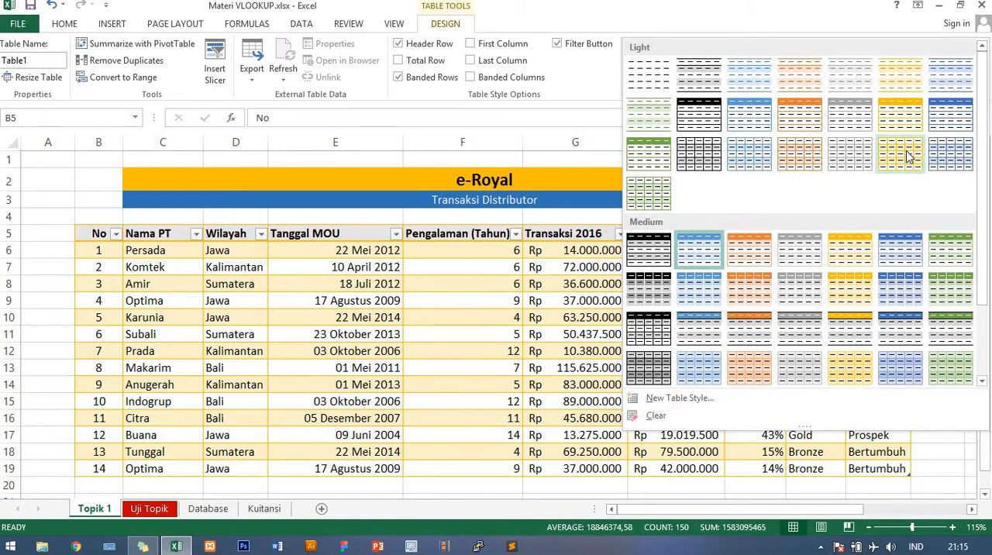
pyautogui.click(905, 151)
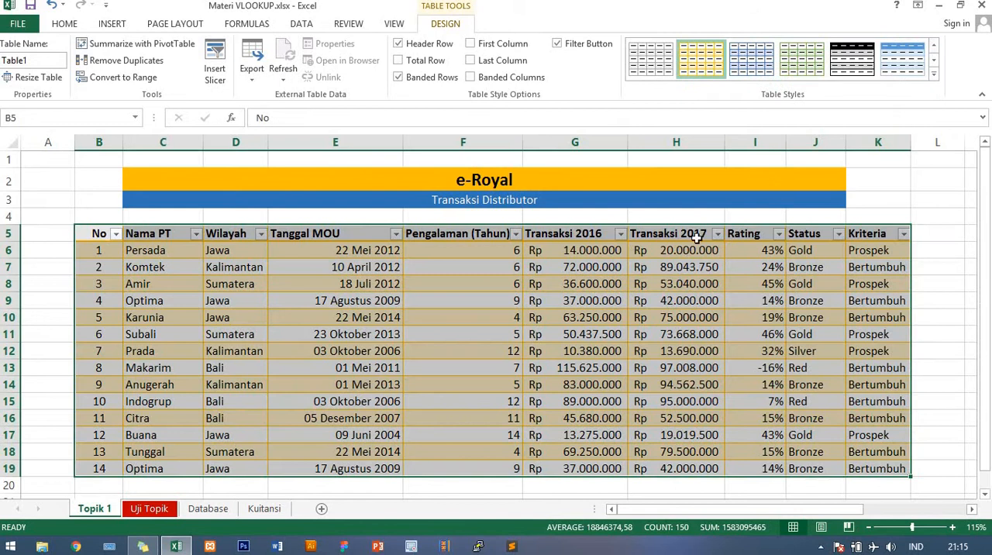
pyautogui.click(666, 288)
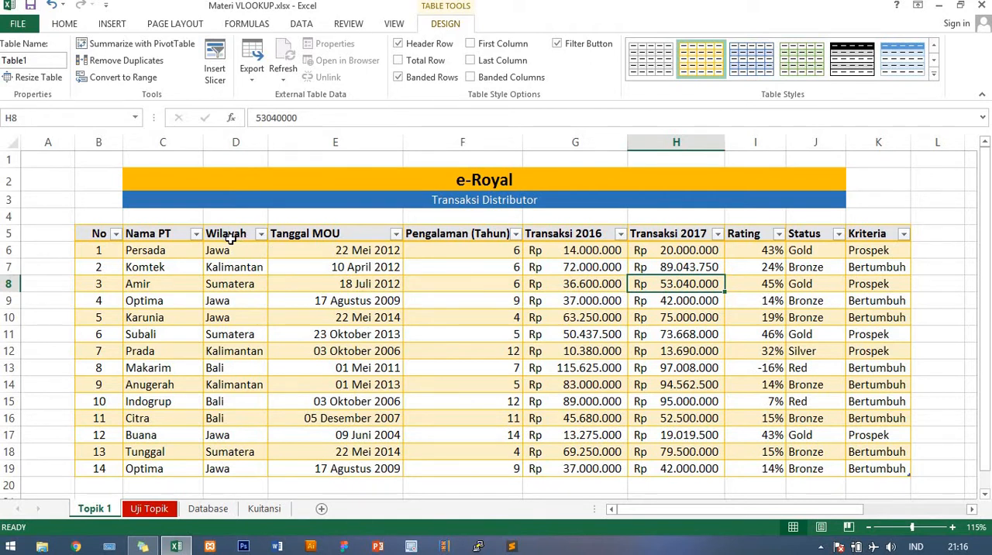
# - Sort the distributor table by Wilayah from A to Z
pyautogui.click(261, 234)
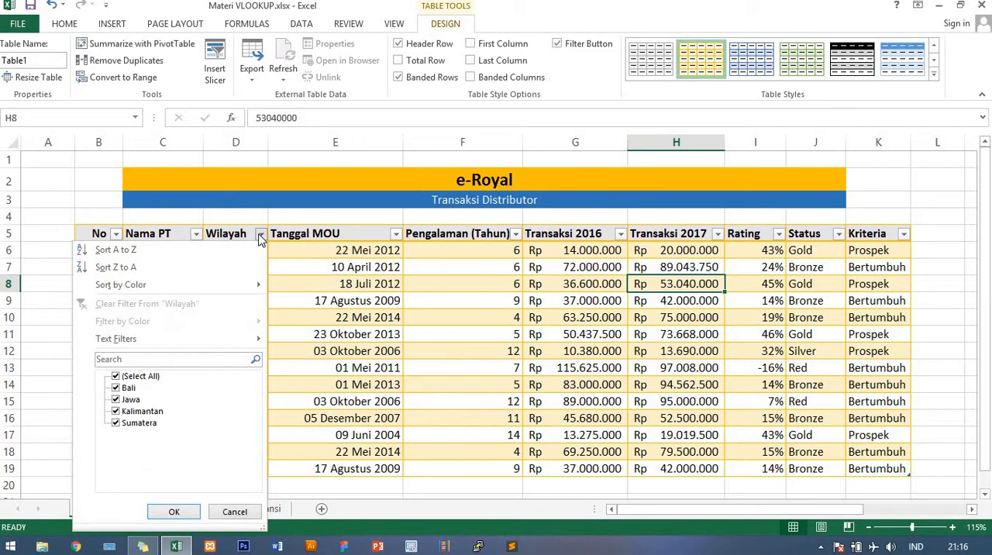
pyautogui.click(169, 252)
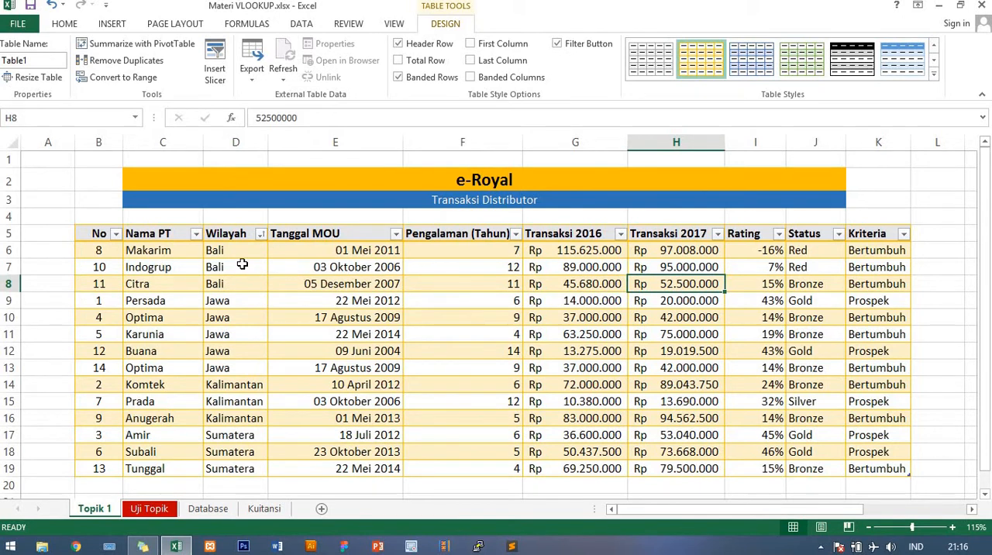
pyautogui.click(236, 250)
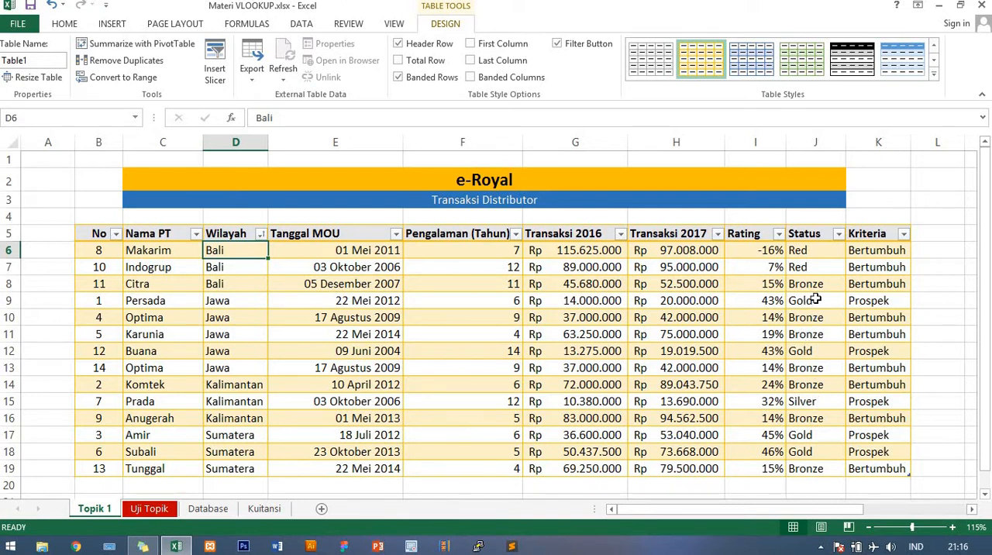
# - Filter the Status column to only the Gold and Silver distributors
pyautogui.click(839, 234)
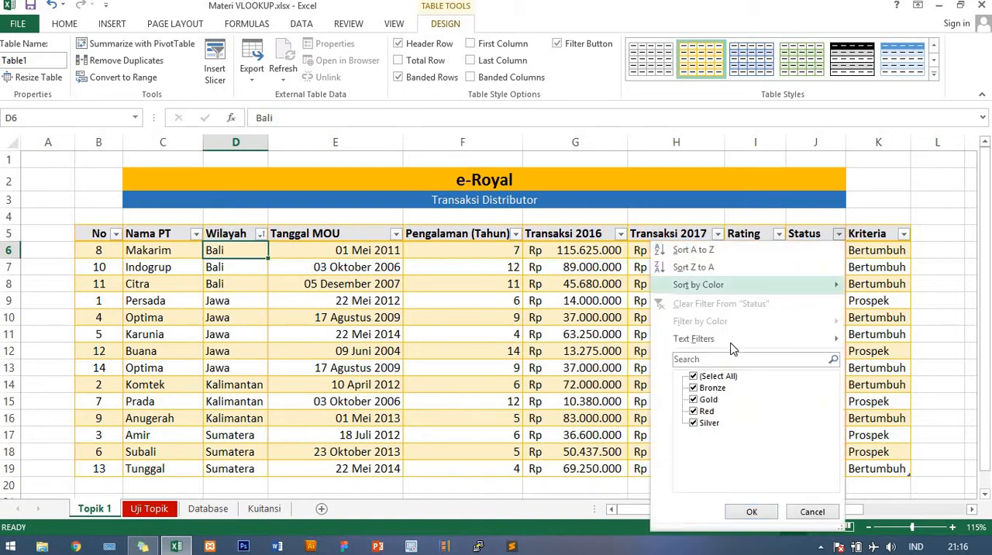
pyautogui.click(694, 378)
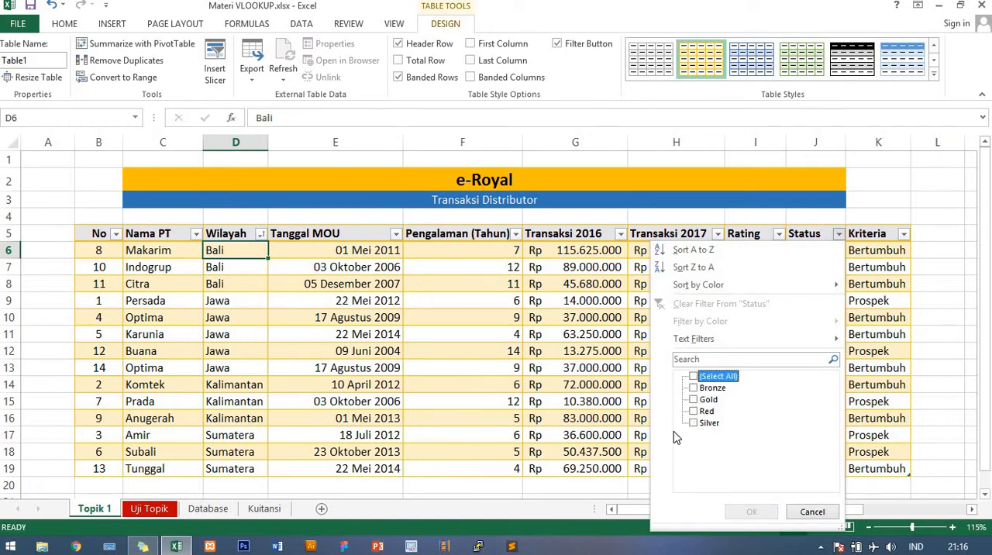
pyautogui.click(694, 400)
pyautogui.click(694, 424)
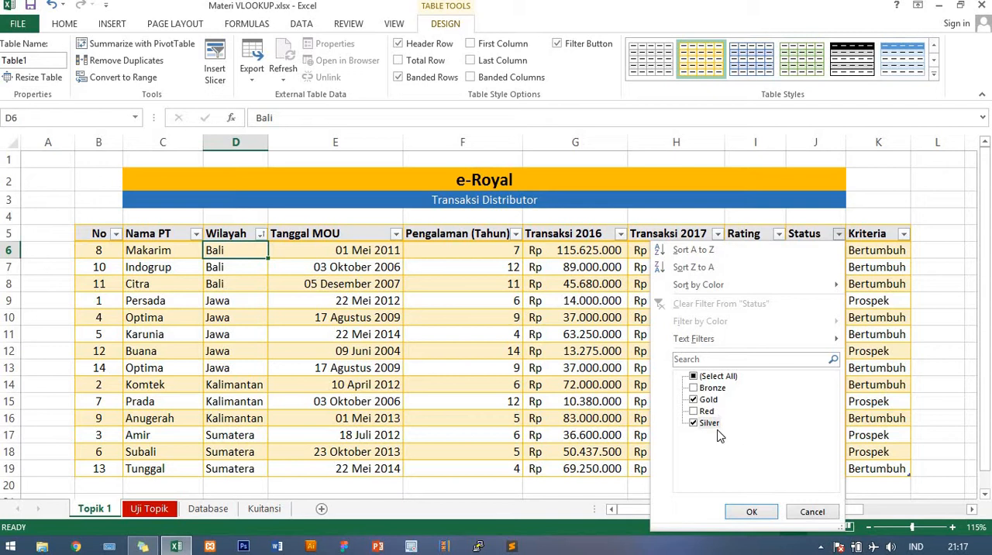
pyautogui.click(752, 512)
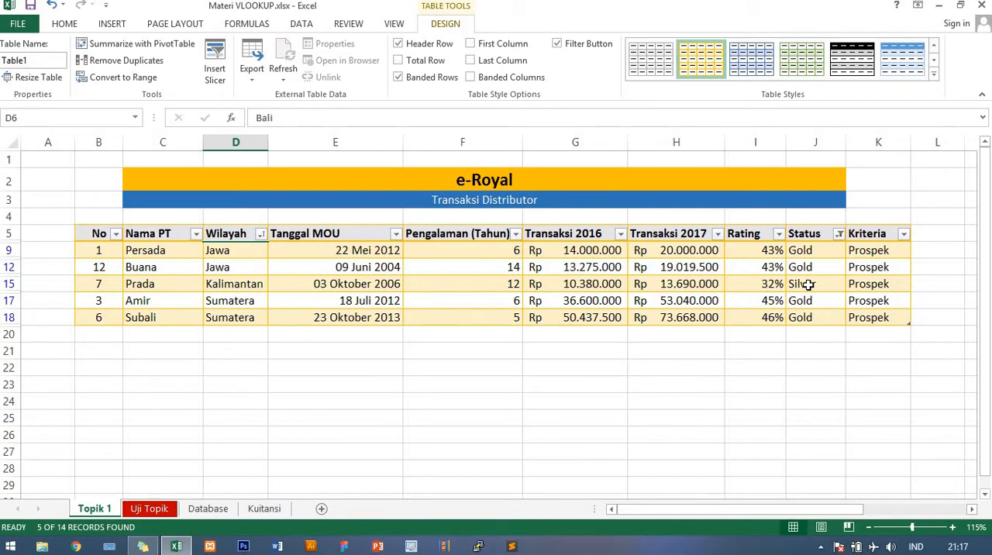
# - Clear the filter from the Status column
pyautogui.click(841, 236)
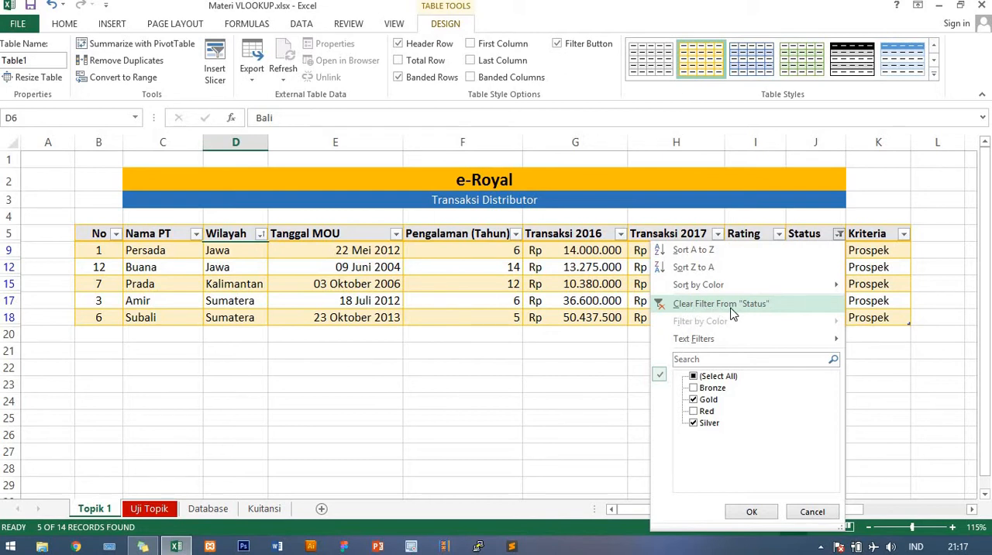
pyautogui.click(731, 308)
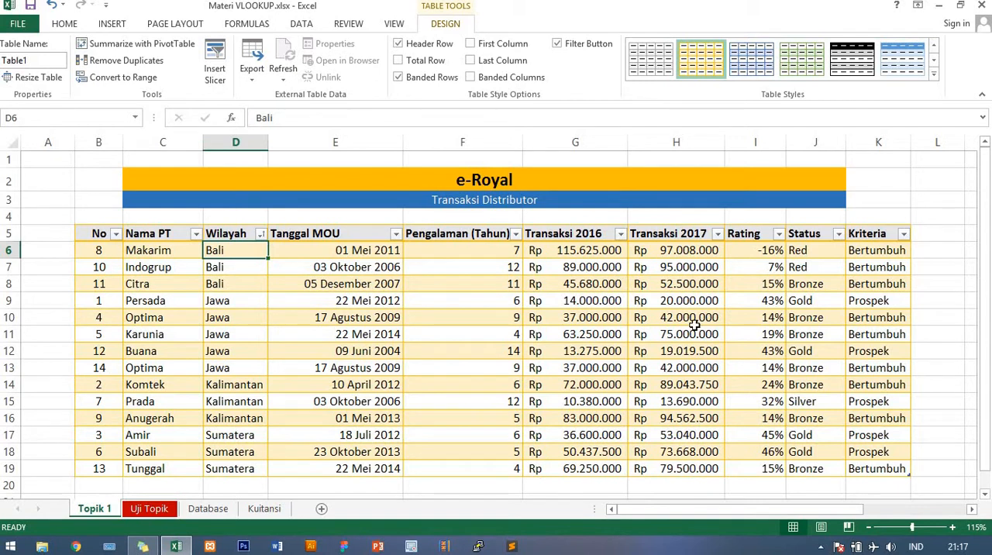
pyautogui.click(697, 321)
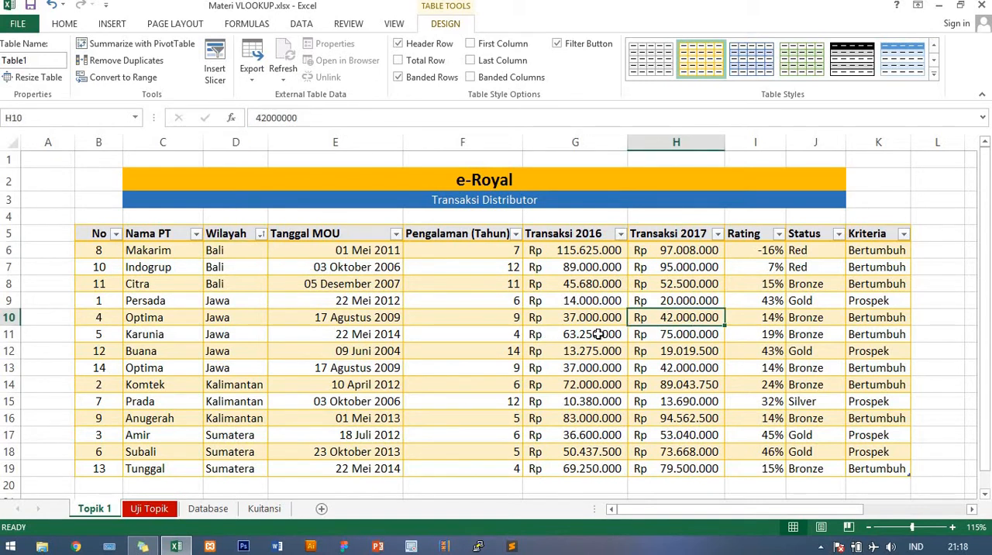
# - Insert a Wilayah slicer for the table and place it beside the Kriteria column, about 4,52 cm high and 5,05 cm wide
pyautogui.scroll(-1, 597, 335)
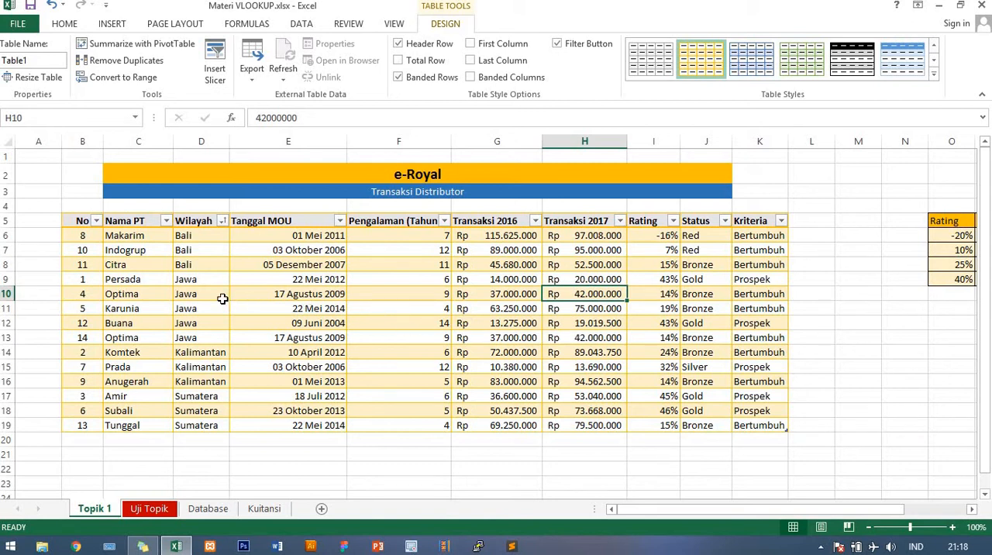
pyautogui.click(366, 322)
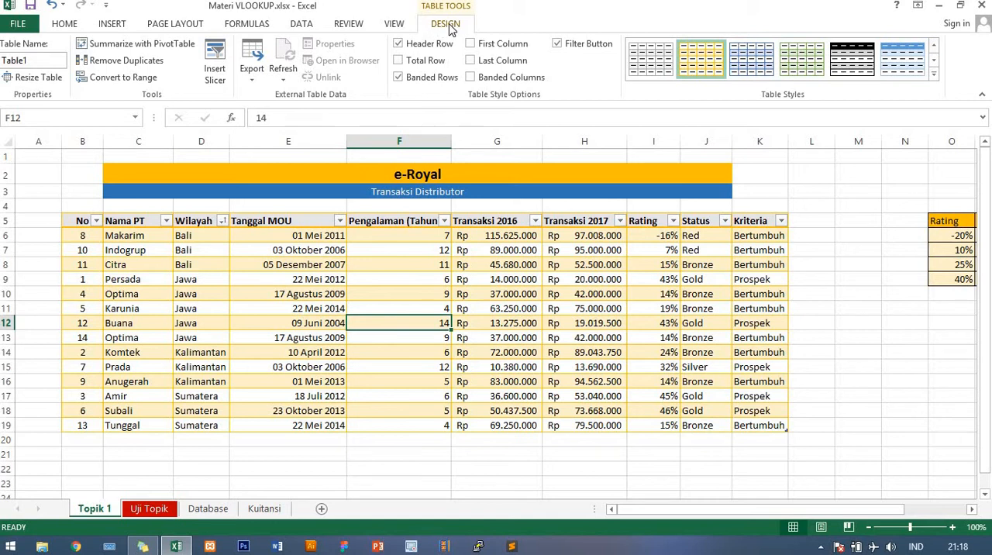
pyautogui.click(214, 54)
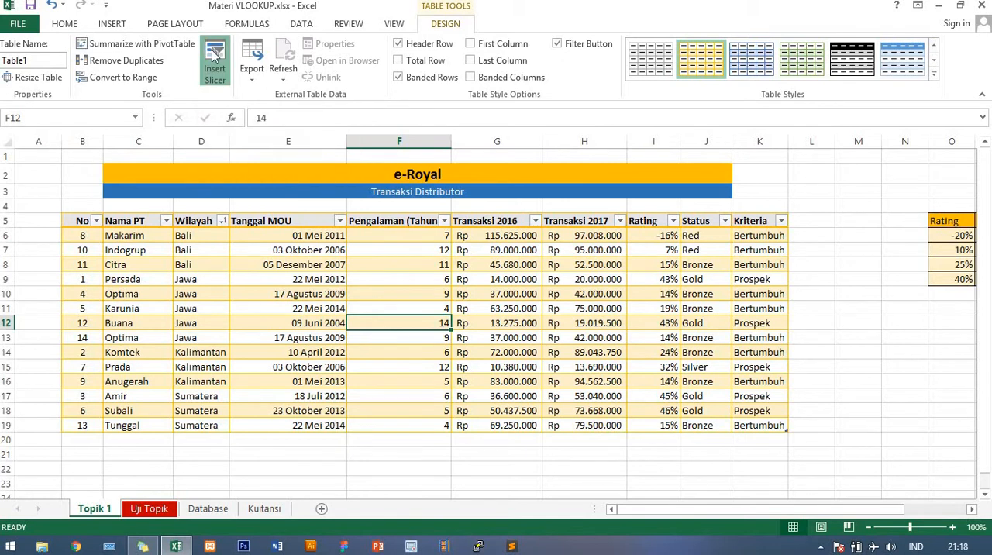
pyautogui.moveTo(649, 168); pyautogui.dragTo(683, 173)
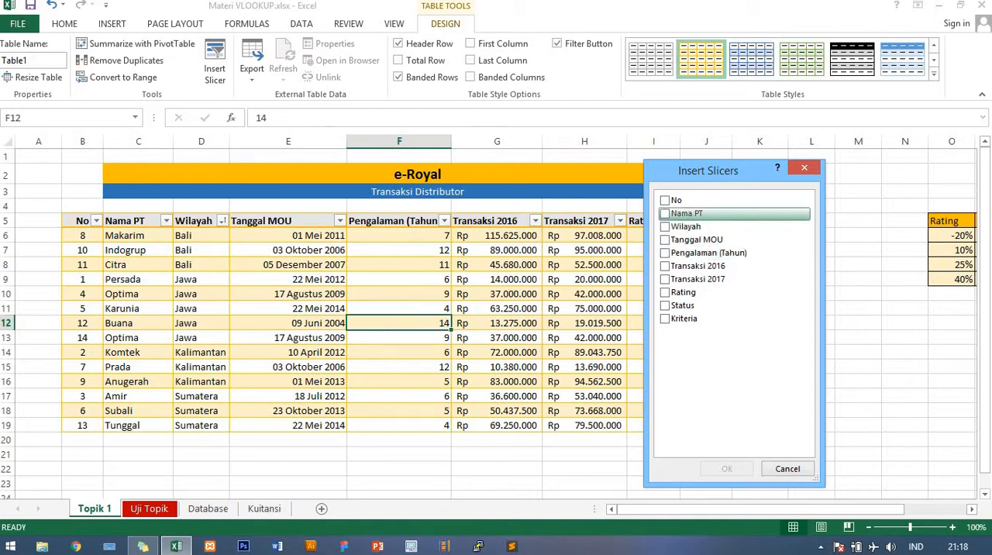
pyautogui.click(666, 228)
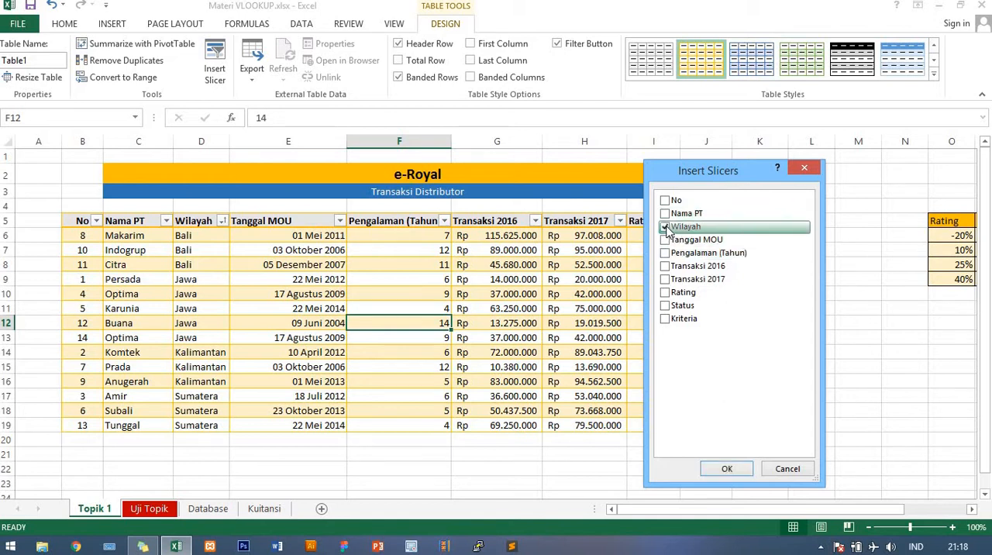
pyautogui.click(729, 468)
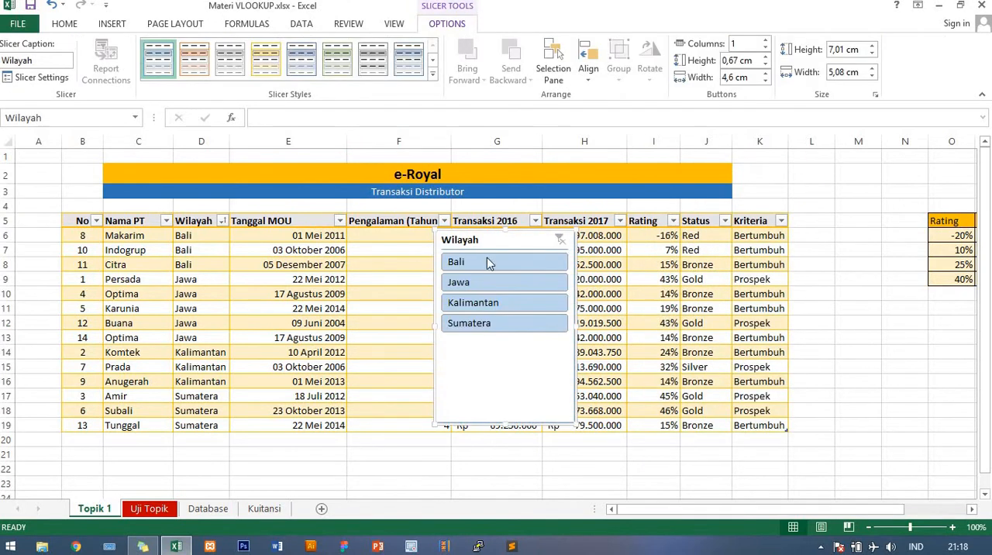
pyautogui.moveTo(484, 237); pyautogui.dragTo(868, 223)
pyautogui.moveTo(965, 407); pyautogui.dragTo(961, 338)
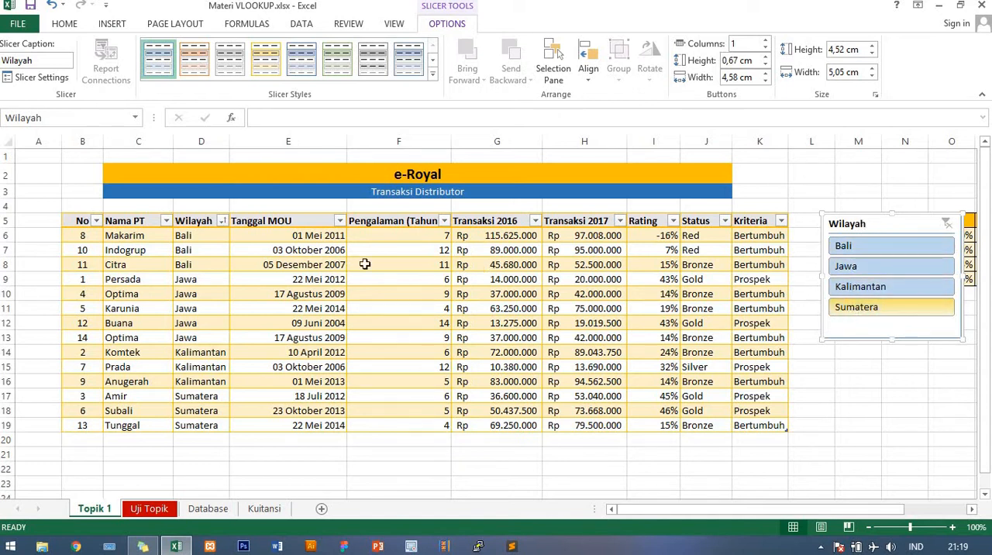
# - Filter the table with the Wilayah slicer by Bali, Jawa, Kalimantan and Sumatera in turn, and clear the slicer filter
pyautogui.click(860, 249)
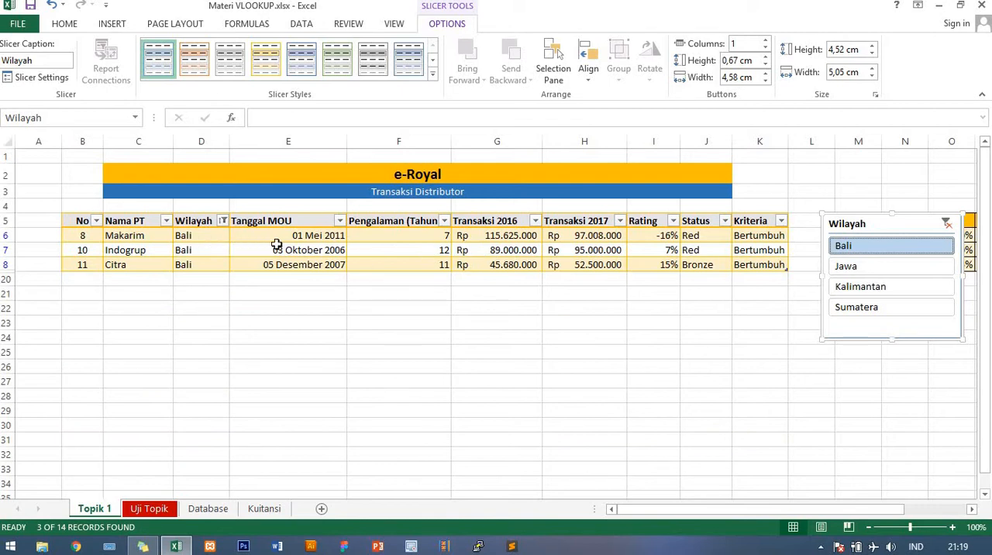
pyautogui.click(866, 271)
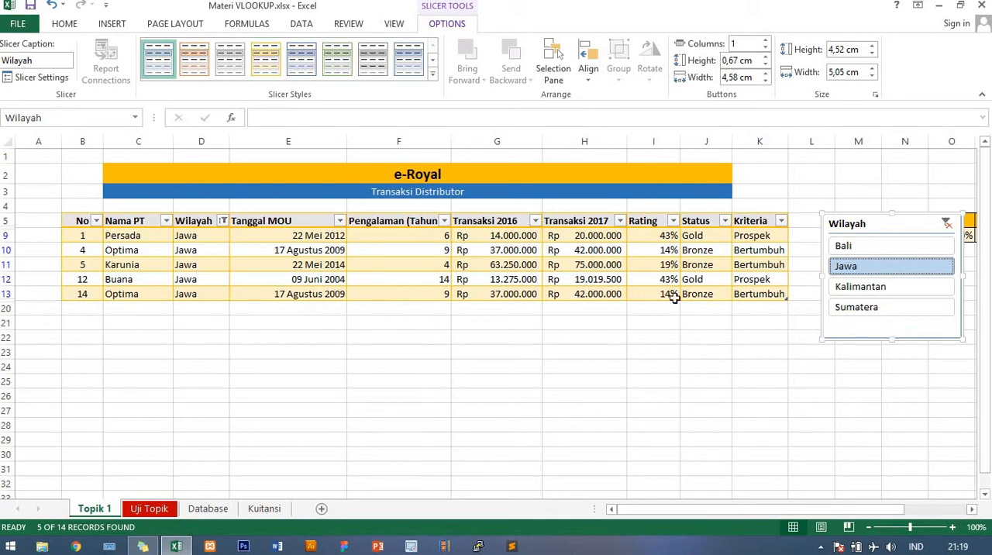
pyautogui.click(859, 289)
pyautogui.click(852, 308)
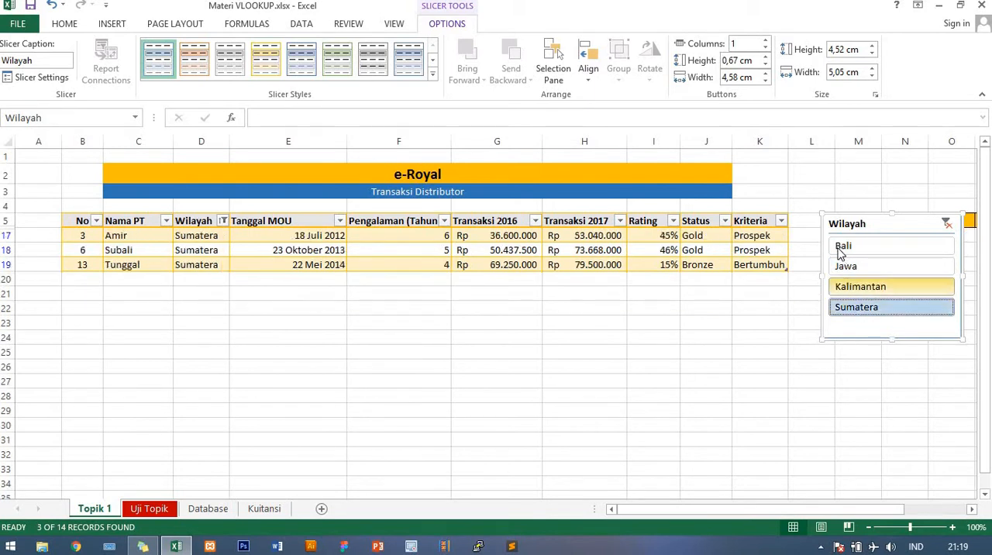
pyautogui.click(844, 248)
pyautogui.click(859, 270)
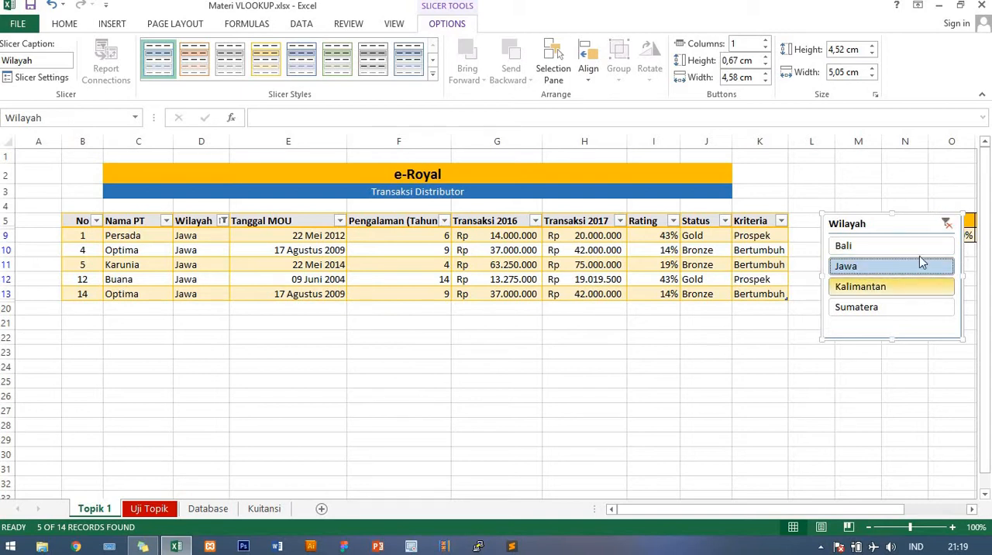
pyautogui.click(947, 224)
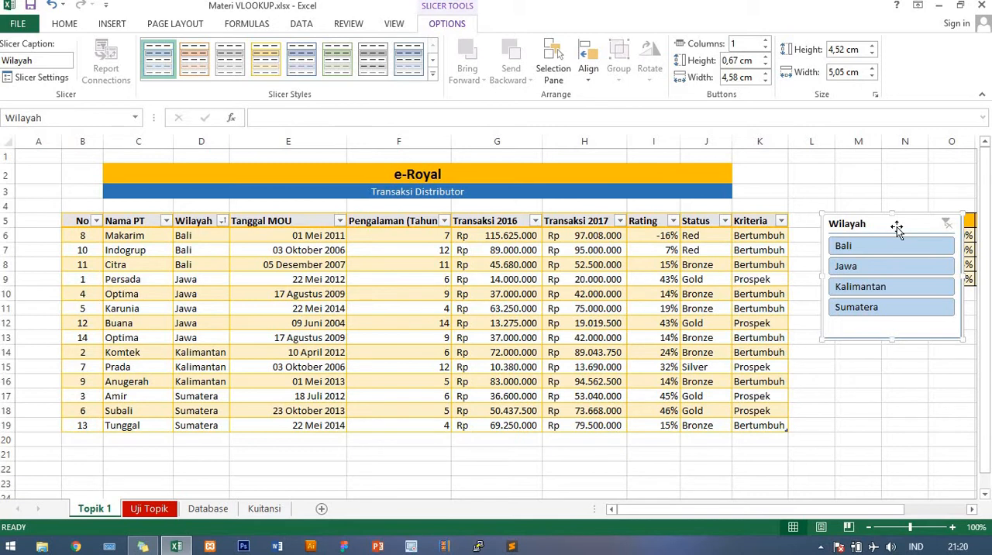
# - Open the Uji Topik sheet and examine the product list in A3:D15 with its Sisa Hari Penjualan and Grade columns
pyautogui.click(158, 513)
pyautogui.click(297, 392)
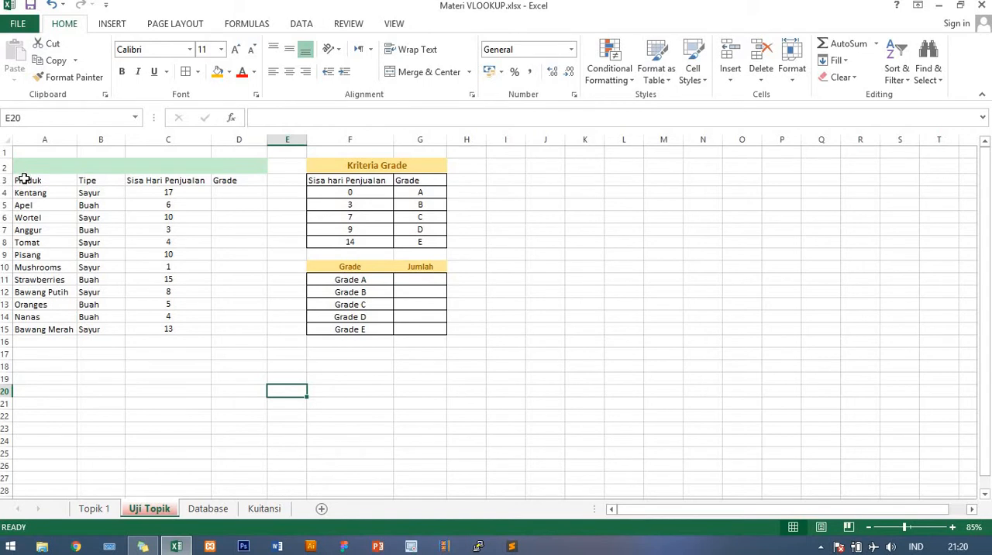
pyautogui.moveTo(26, 179); pyautogui.dragTo(256, 329)
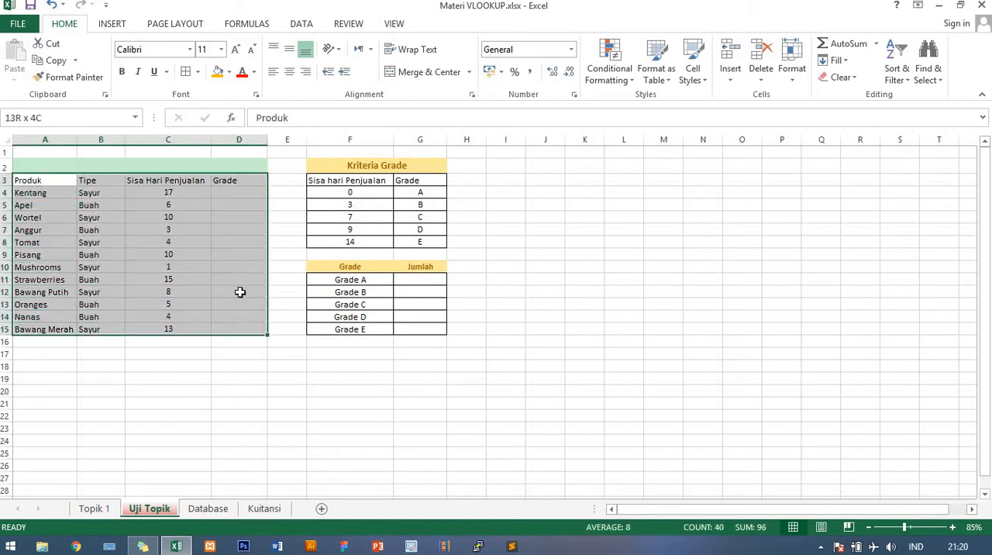
pyautogui.click(181, 217)
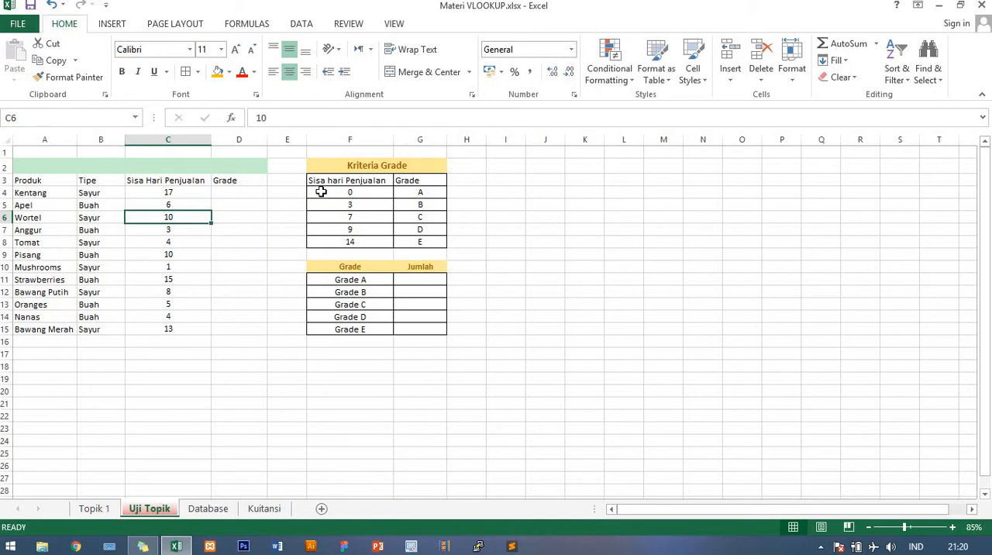
# - Examine the Kriteria Grade table in F4:G8 alongside the product rows and their empty Grade column
pyautogui.moveTo(321, 192); pyautogui.dragTo(443, 242)
pyautogui.click(257, 215)
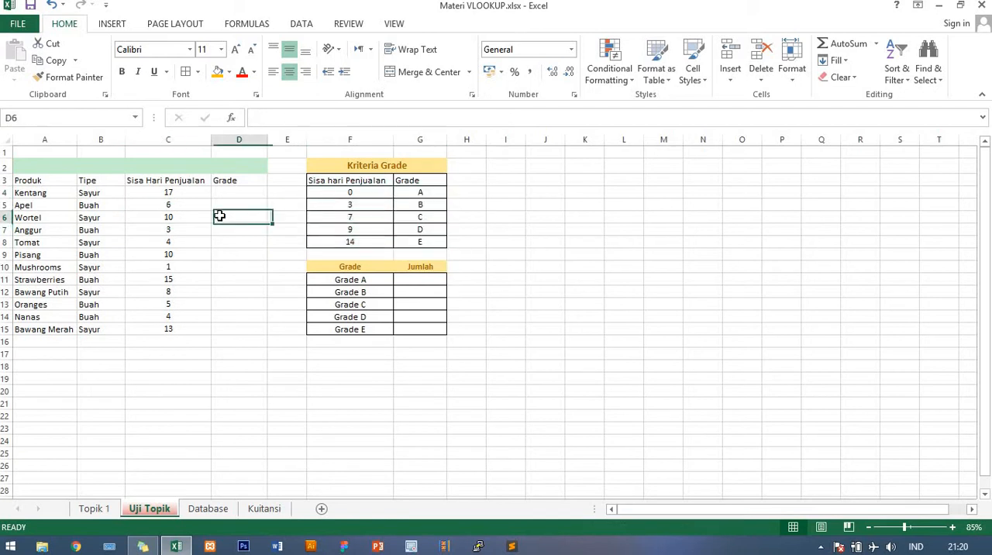
pyautogui.click(35, 192)
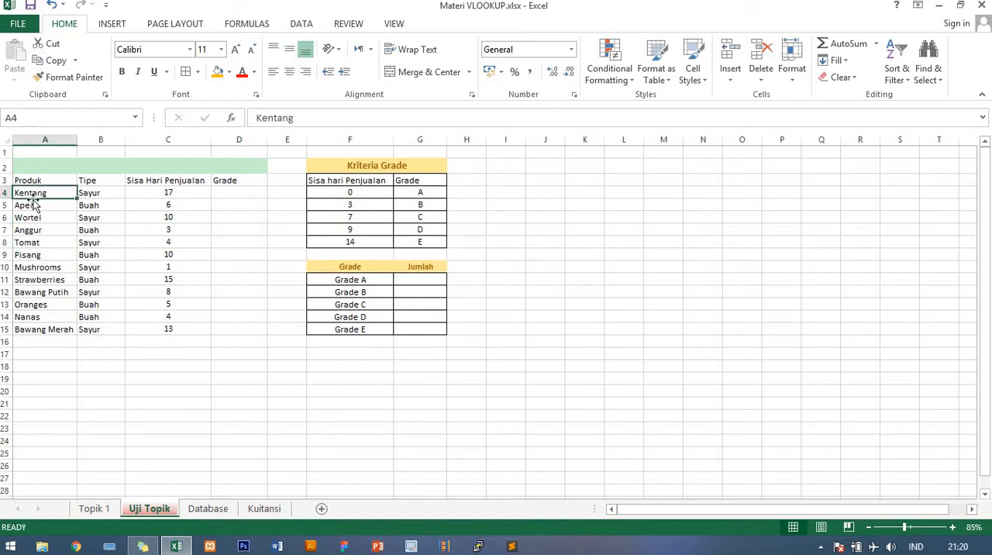
pyautogui.click(45, 239)
pyautogui.click(45, 194)
pyautogui.click(179, 190)
pyautogui.click(248, 190)
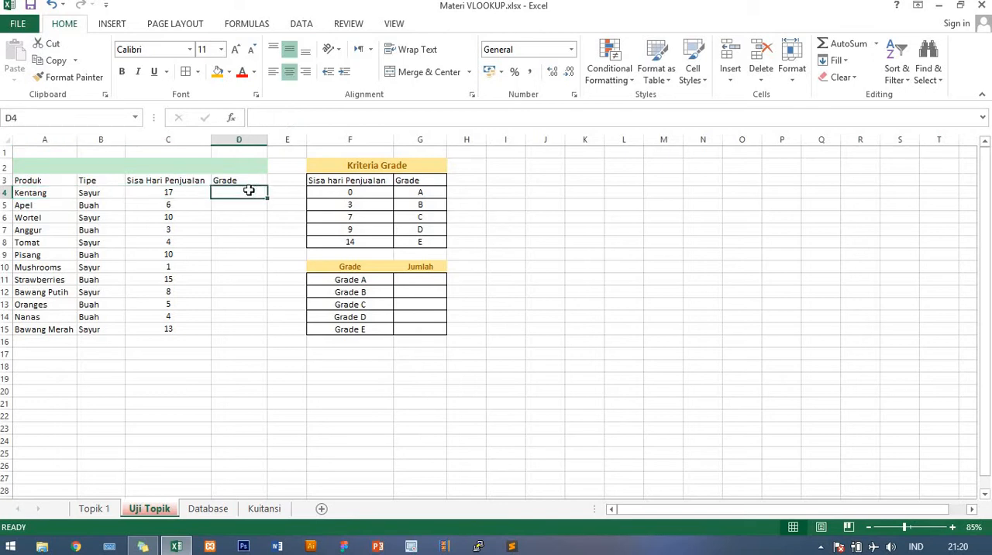
pyautogui.click(234, 231)
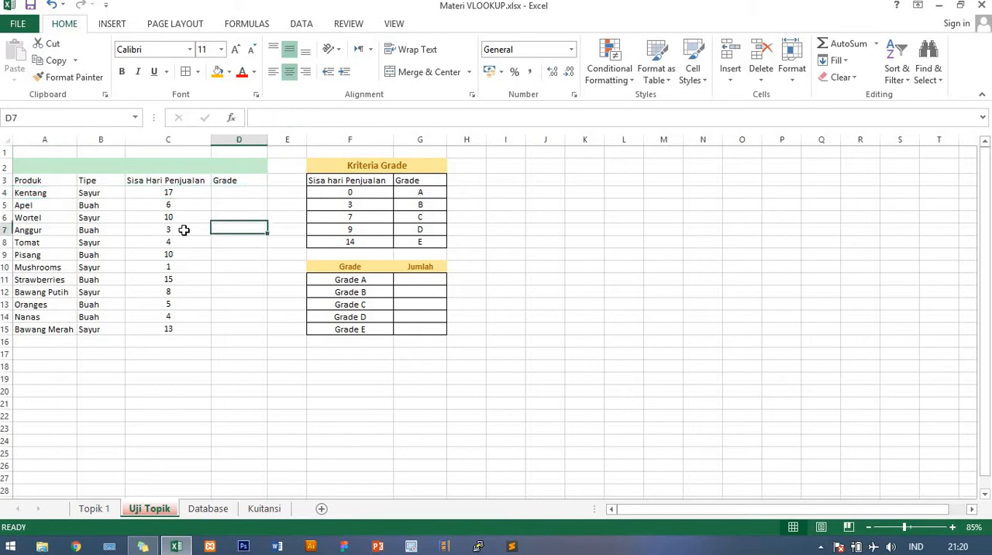
pyautogui.keyDown('ctrl'); pyautogui.scroll(1, 183, 229); pyautogui.keyUp('ctrl')
pyautogui.keyDown('ctrl'); pyautogui.scroll(2, 184, 229); pyautogui.keyUp('ctrl')
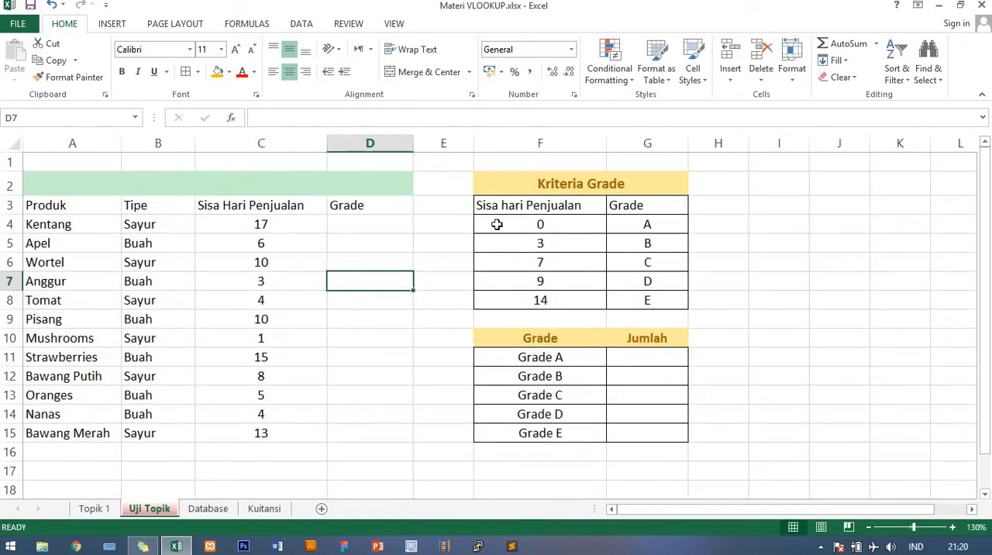
pyautogui.moveTo(498, 224); pyautogui.dragTo(674, 303)
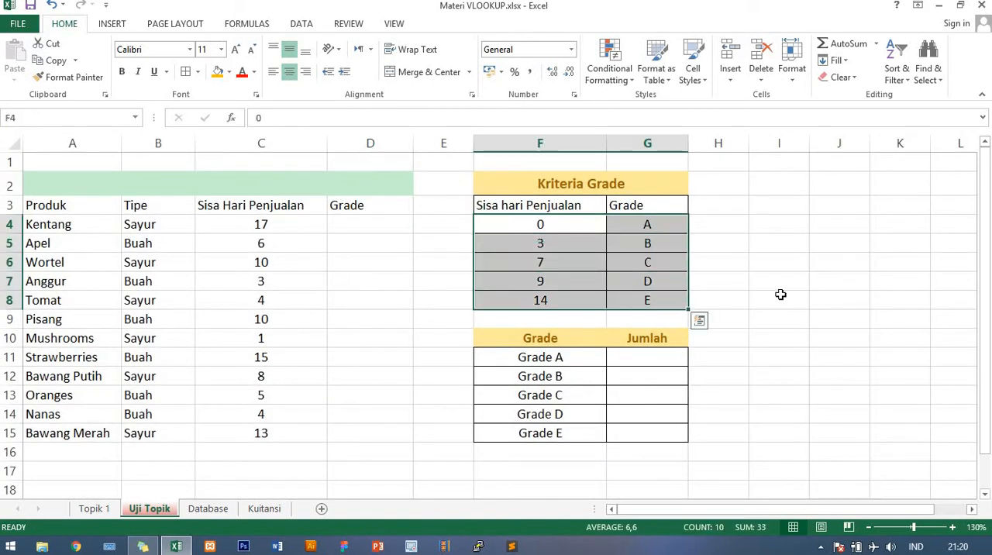
pyautogui.click(780, 298)
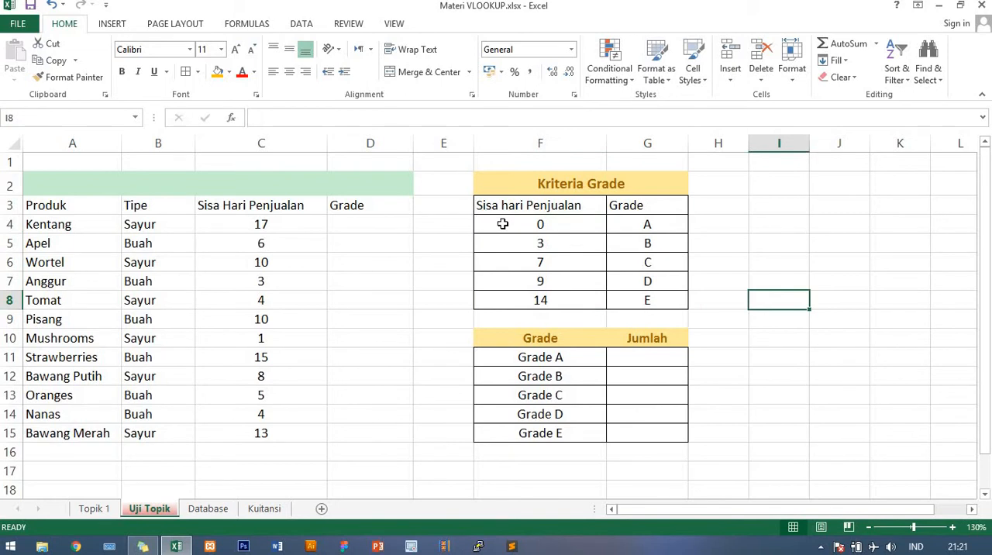
# - Review the Status column on the Topik 1 sheet and compare it with the Kriteria Grade columns on Uji Topik
pyautogui.click(93, 508)
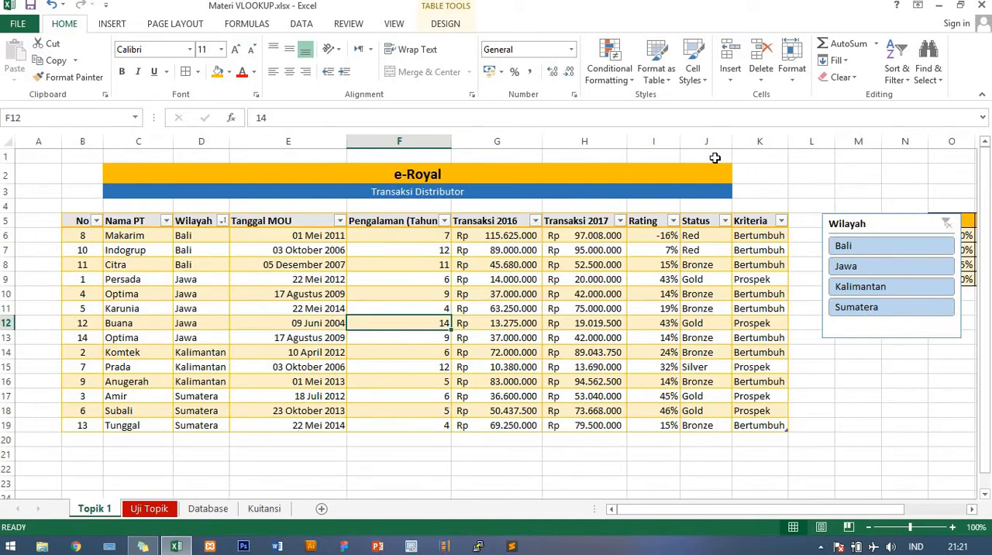
pyautogui.click(706, 141)
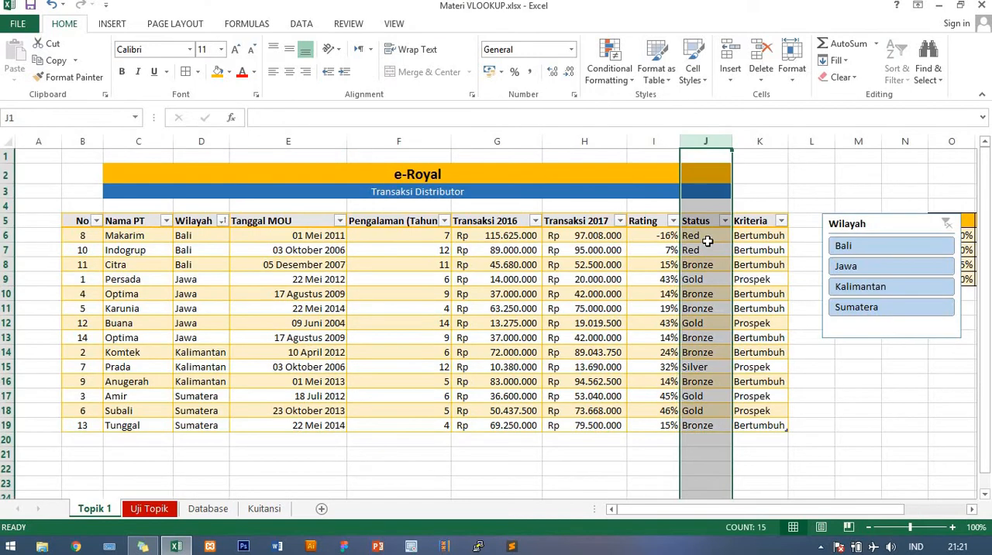
pyautogui.click(150, 509)
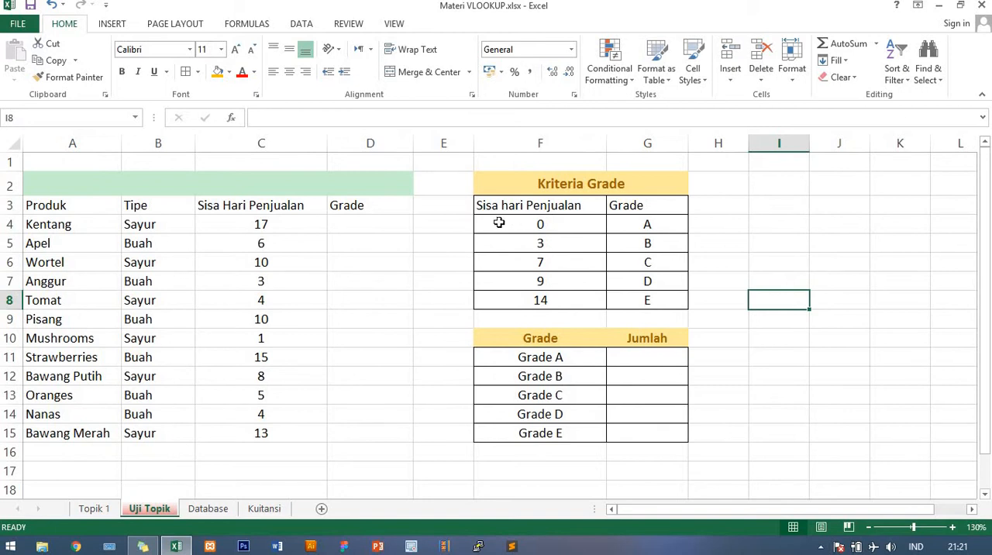
pyautogui.moveTo(509, 224); pyautogui.dragTo(664, 303)
pyautogui.click(569, 262)
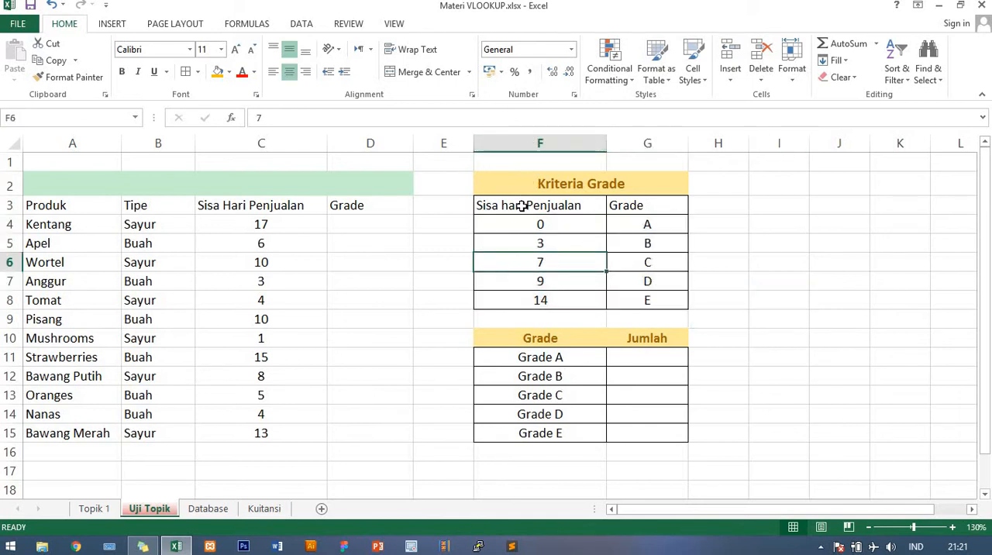
pyautogui.click(527, 140)
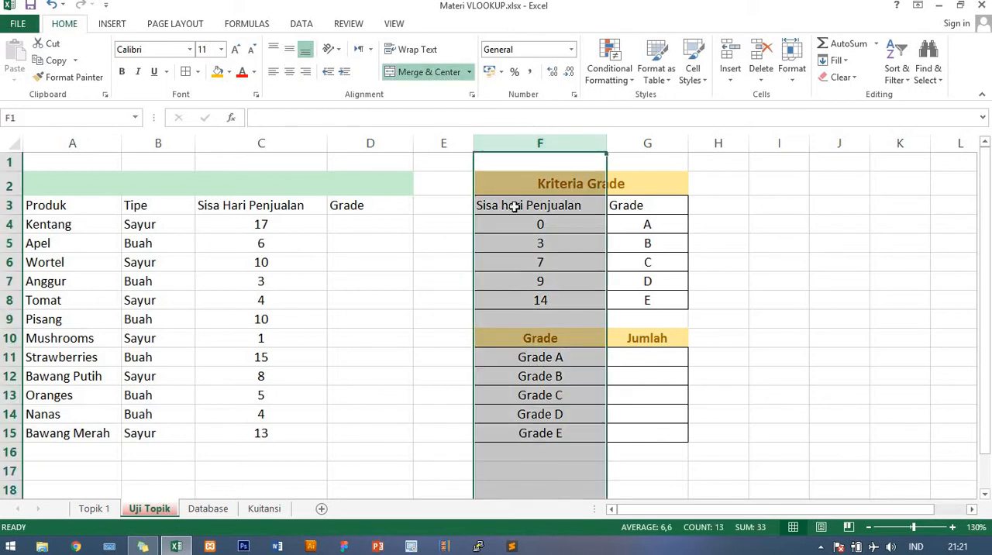
pyautogui.moveTo(515, 207); pyautogui.dragTo(517, 302)
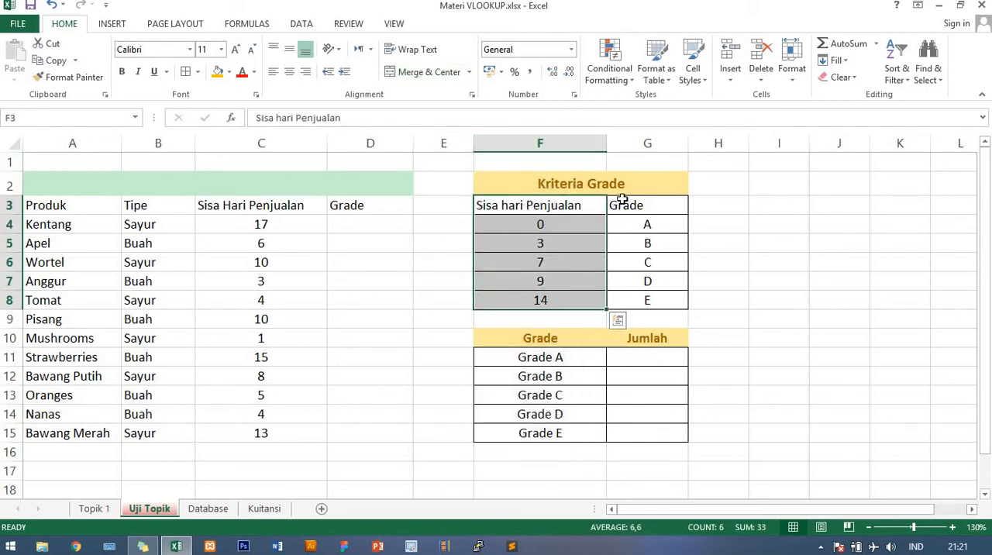
pyautogui.moveTo(622, 203); pyautogui.dragTo(626, 304)
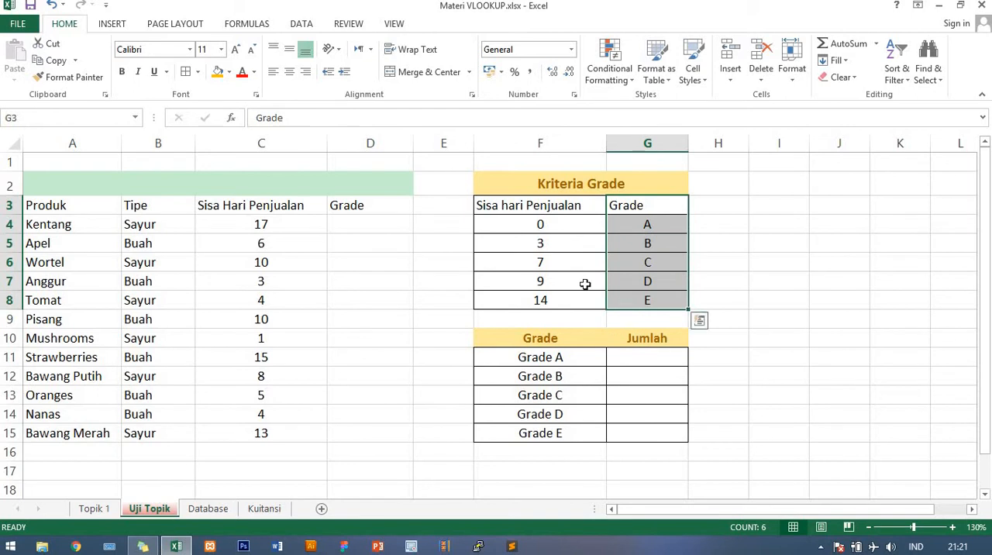
pyautogui.click(514, 266)
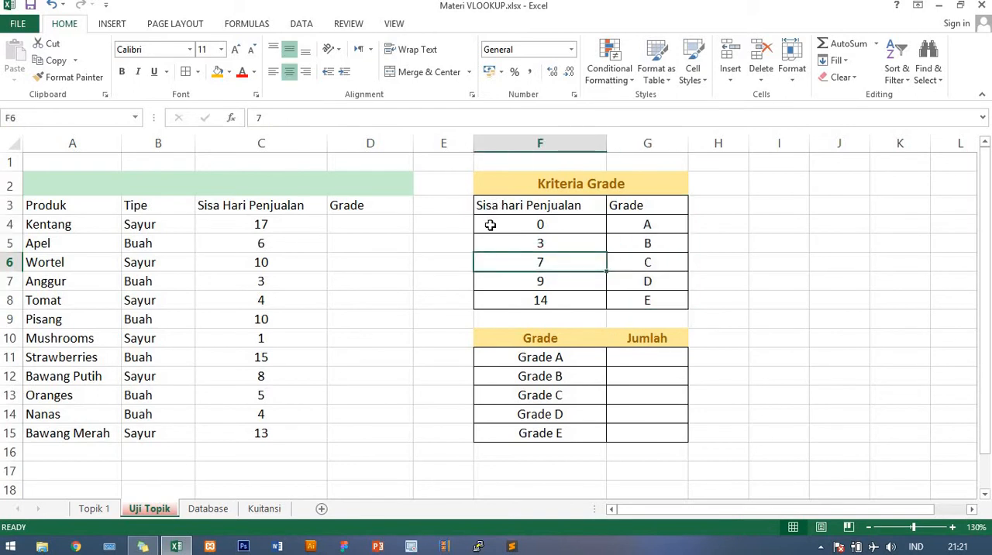
# - Name the Kriteria Grade range F4:G8 datagrade
pyautogui.moveTo(507, 225); pyautogui.dragTo(634, 300)
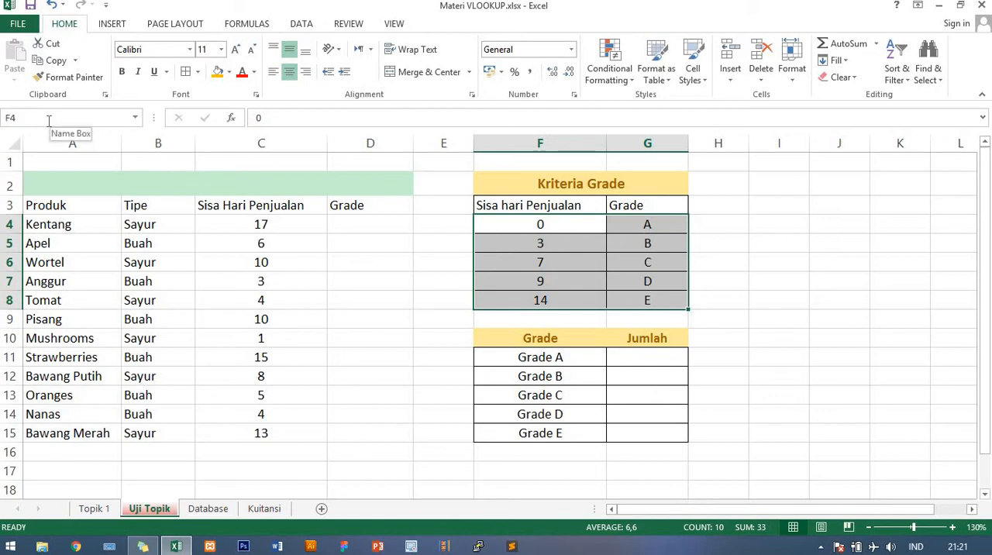
pyautogui.click(48, 119)
pyautogui.write('datagrade')
pyautogui.press('Return')
# - Start a VLOOKUP formula in D4 with Kentang's Sisa Hari Penjualan in C4 as the lookup value
pyautogui.click(380, 229)
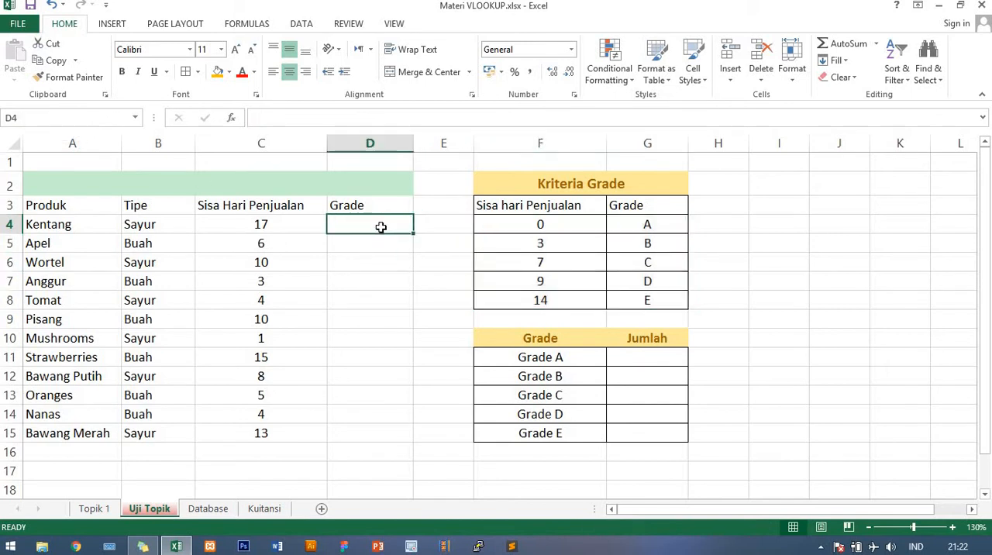
pyautogui.doubleClick(381, 227)
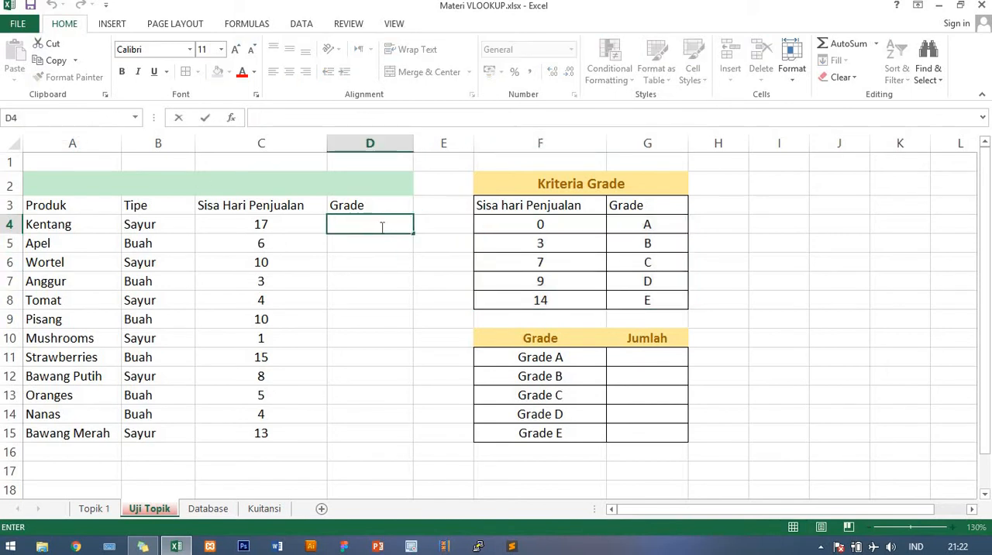
pyautogui.write('=')
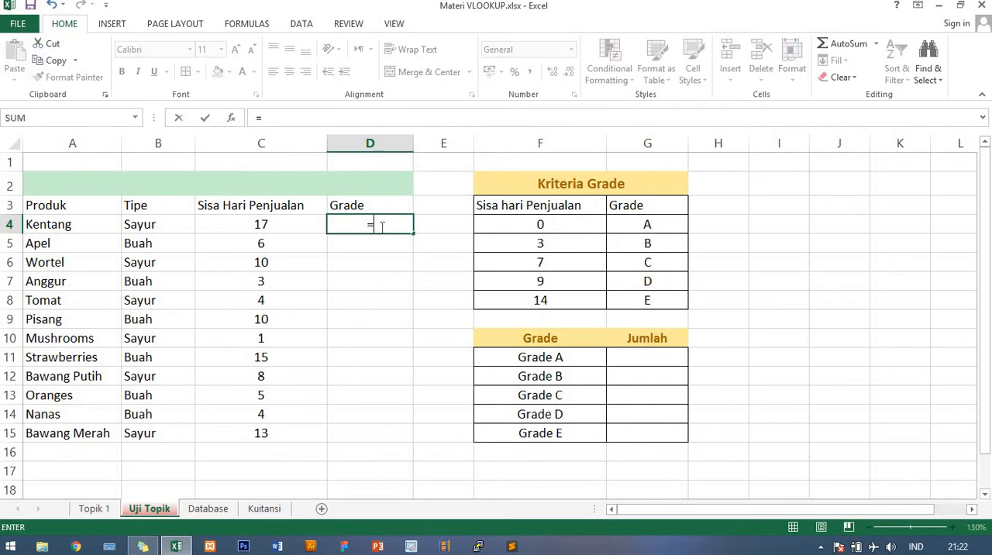
pyautogui.write('vloo')
pyautogui.press('Tab')
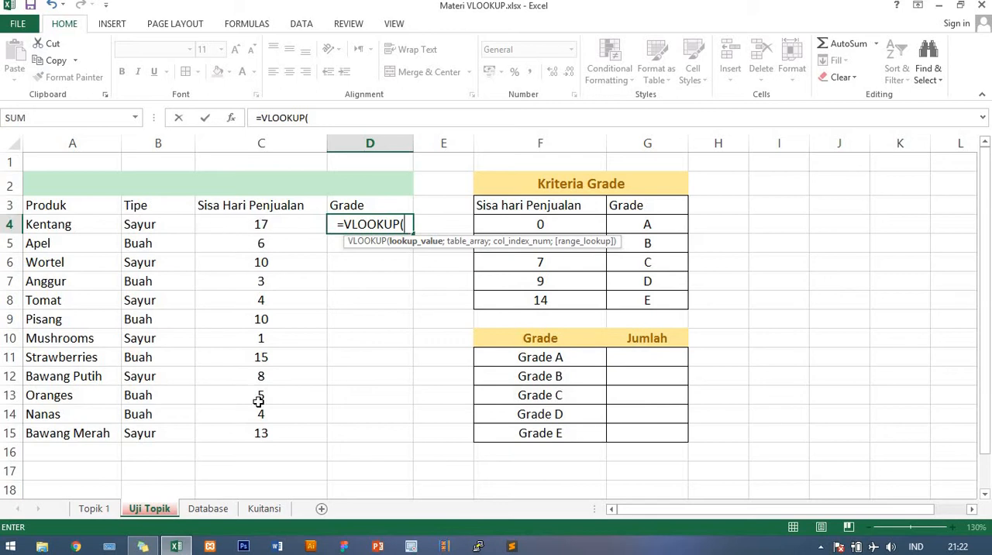
pyautogui.click(277, 223)
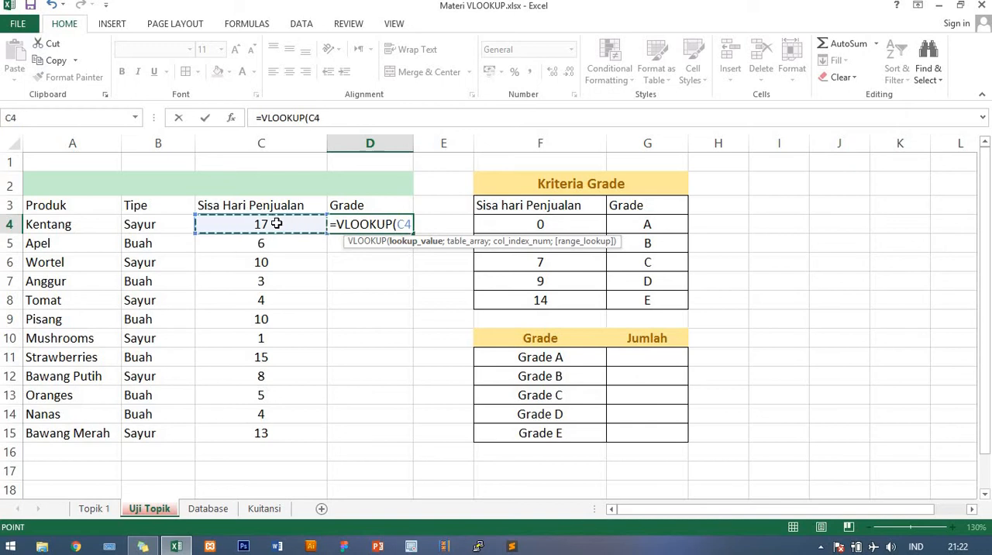
pyautogui.write(';')
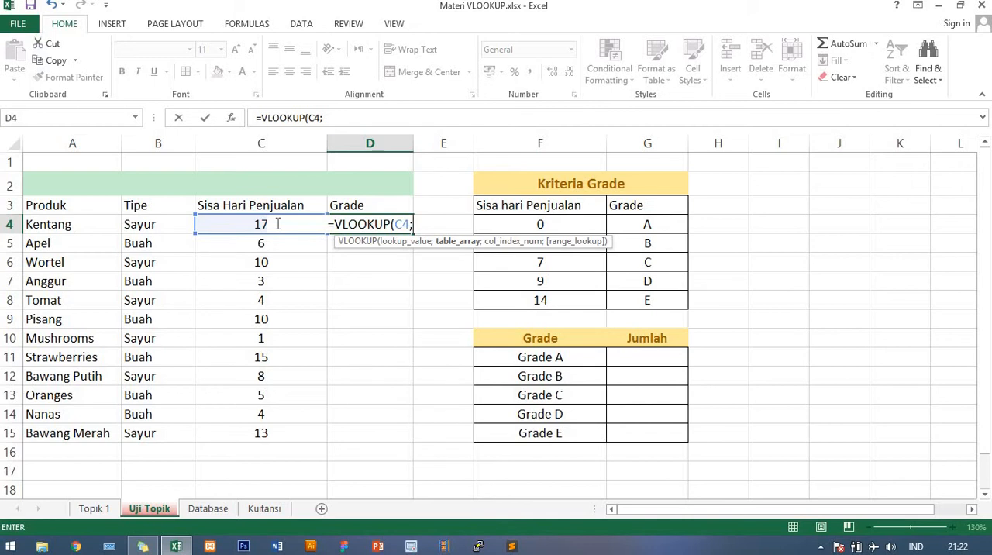
# - Complete the D4 formula with datagrade as the table array and 2 as the column index, giving =VLOOKUP(C4;datagrade;2)
pyautogui.write('data')
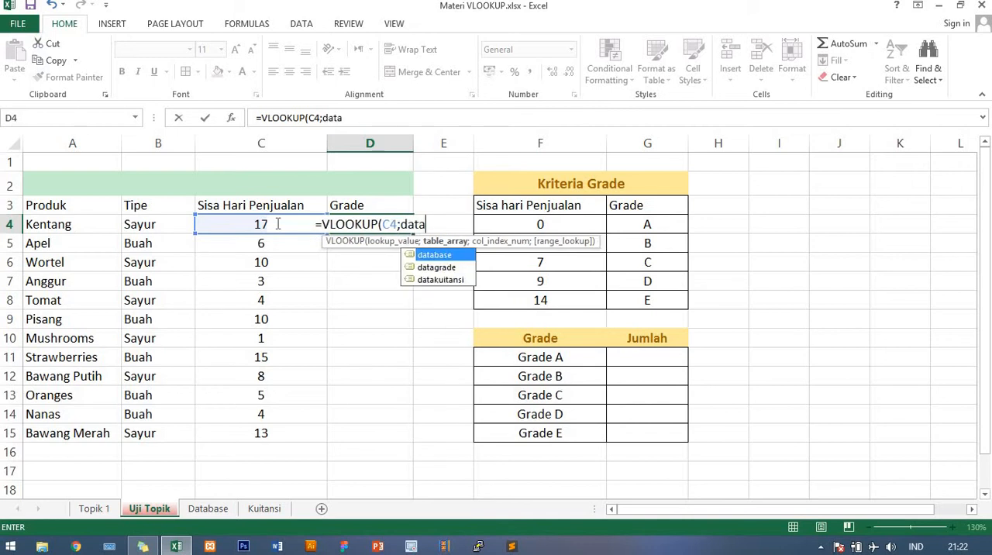
pyautogui.press('Down')
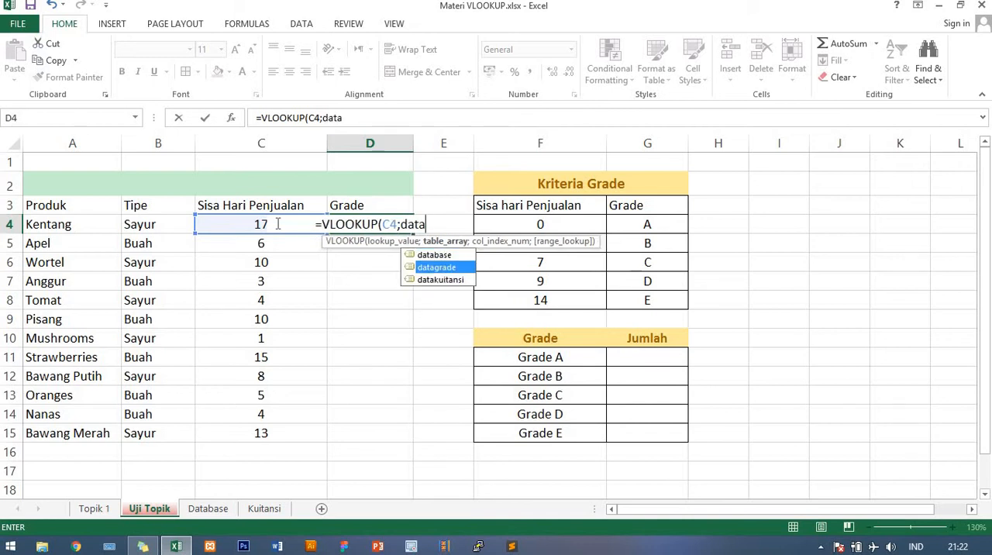
pyautogui.press('Up')
pyautogui.press('Down')
pyautogui.press('Tab')
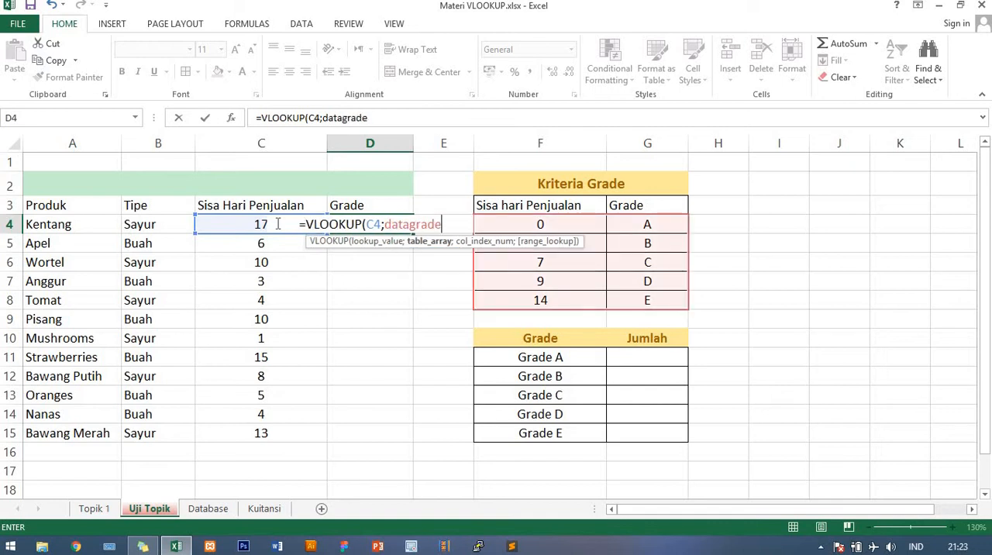
pyautogui.write(';')
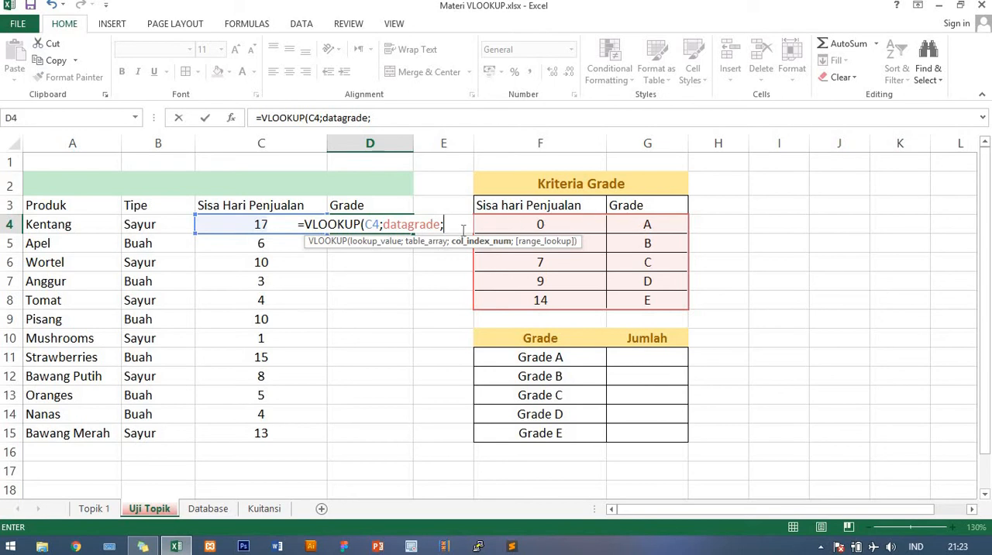
pyautogui.write('2')
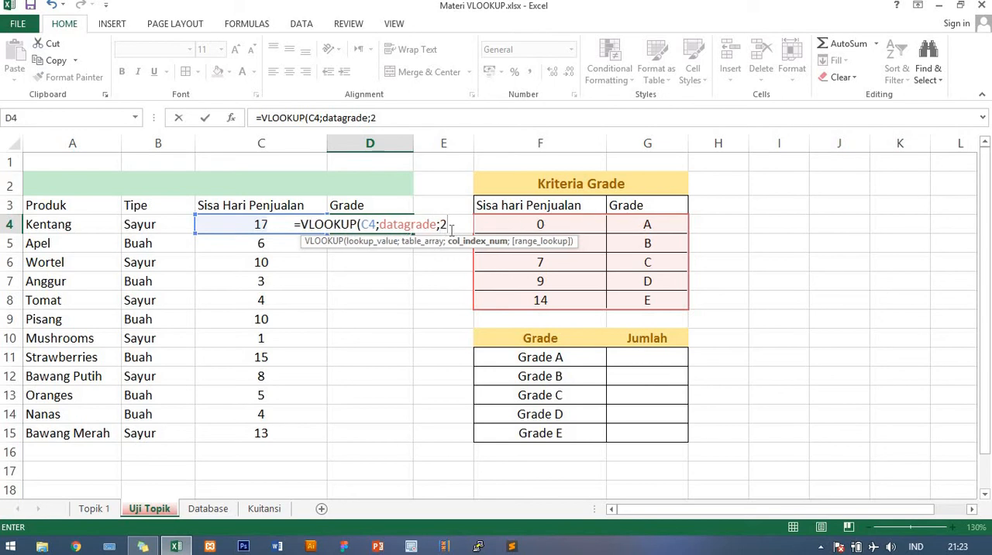
pyautogui.write(')')
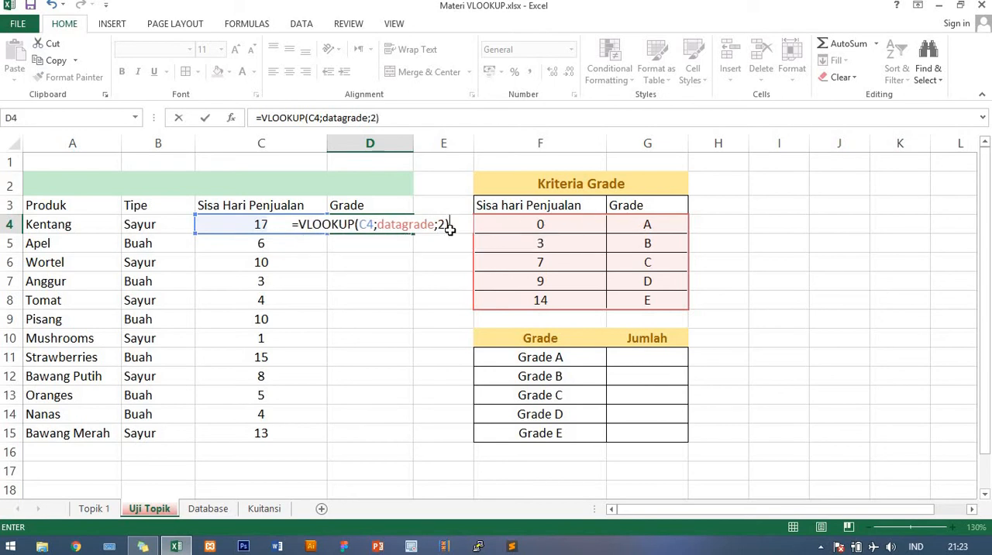
pyautogui.press('Return')
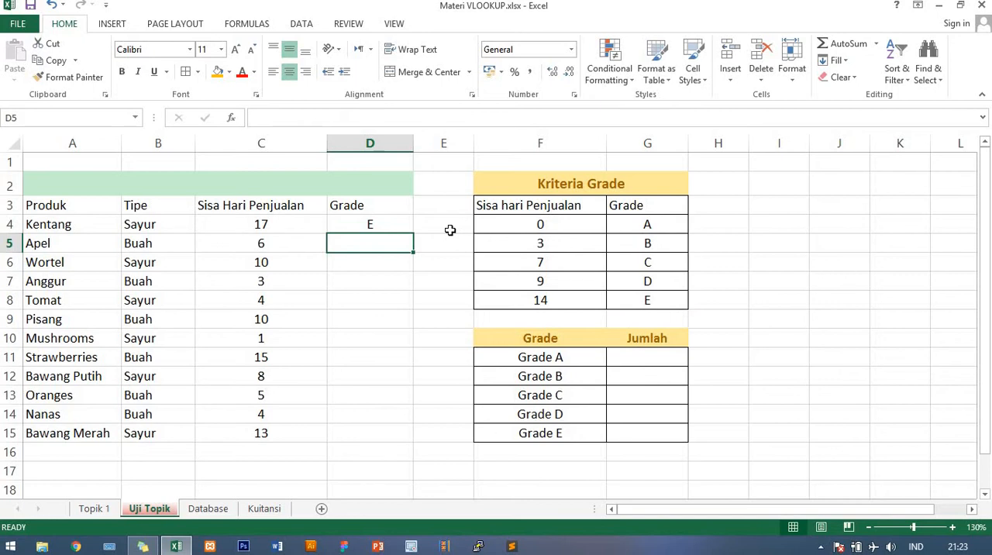
# - Copy the VLOOKUP formula from D4 down the Grade column to D15
pyautogui.click(292, 227)
pyautogui.click(365, 228)
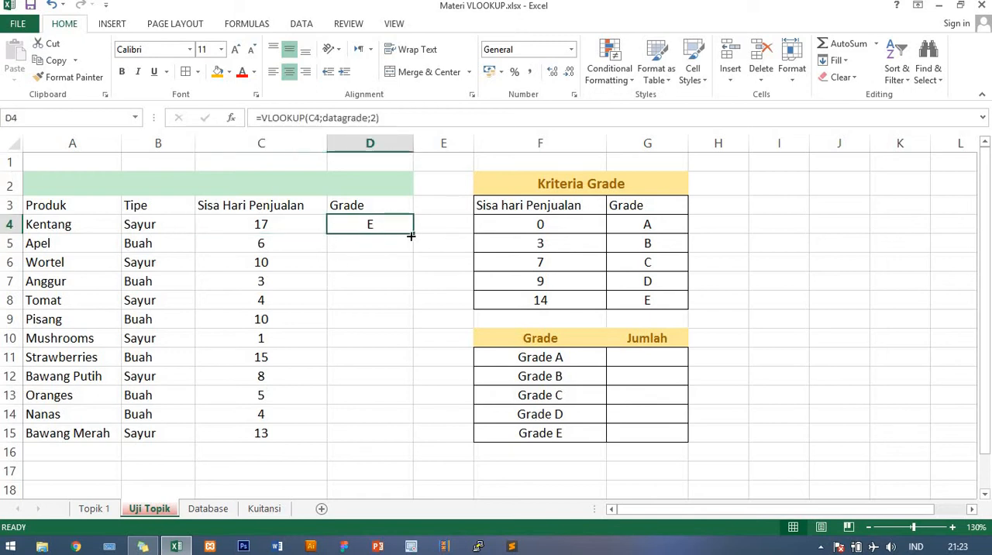
pyautogui.moveTo(411, 235); pyautogui.dragTo(409, 442)
pyautogui.click(367, 356)
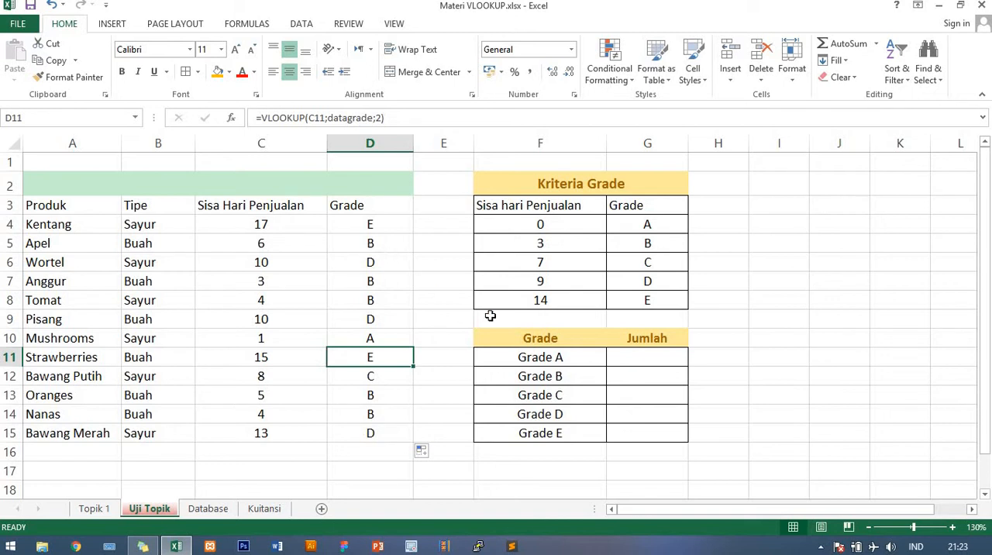
# - Examine the Grade and Jumlah summary table in F10:G15
pyautogui.click(649, 360)
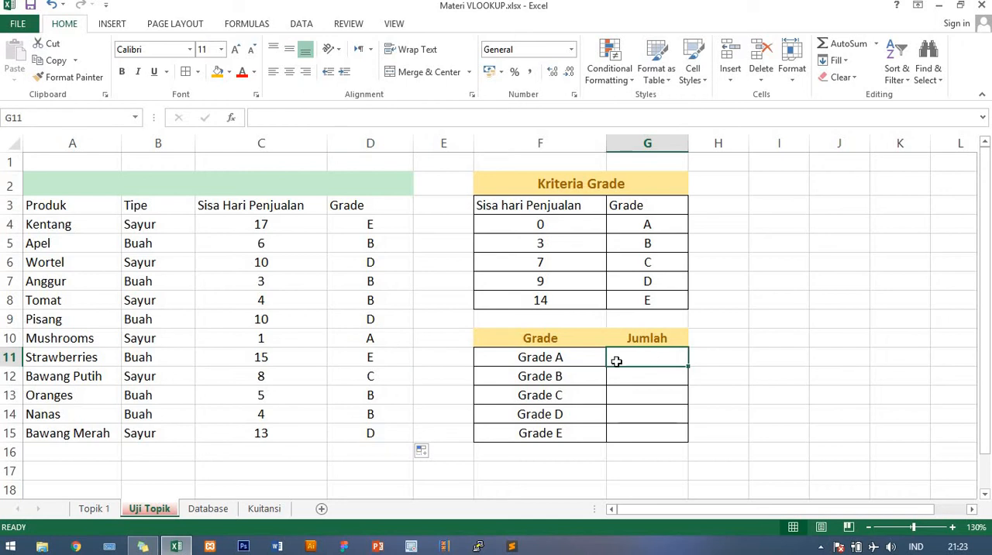
pyautogui.click(563, 353)
pyautogui.click(549, 343)
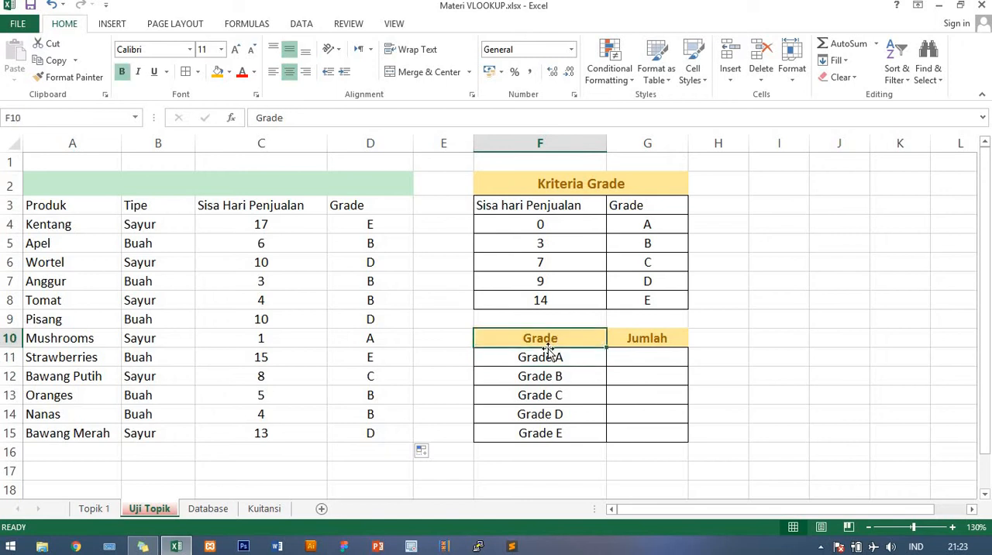
pyautogui.click(547, 350)
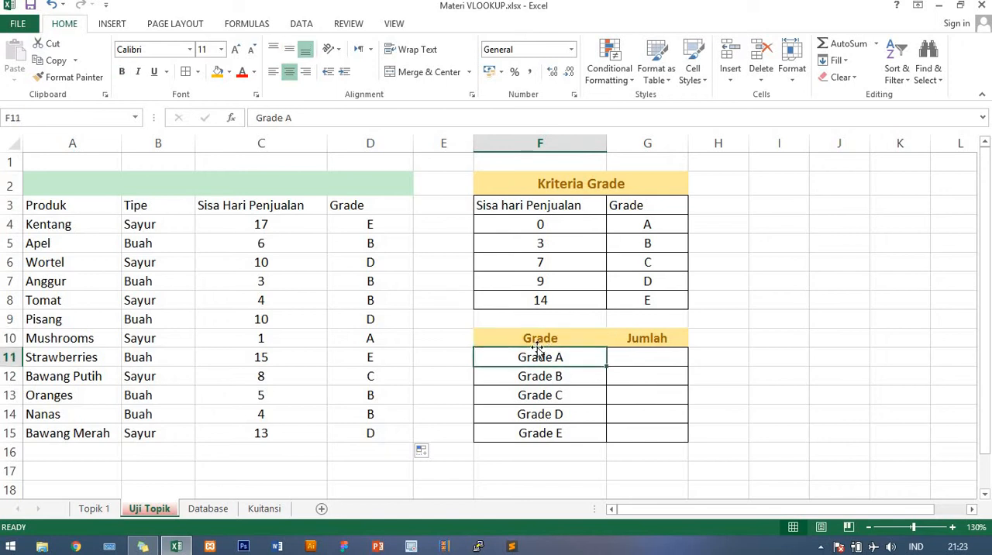
pyautogui.click(583, 390)
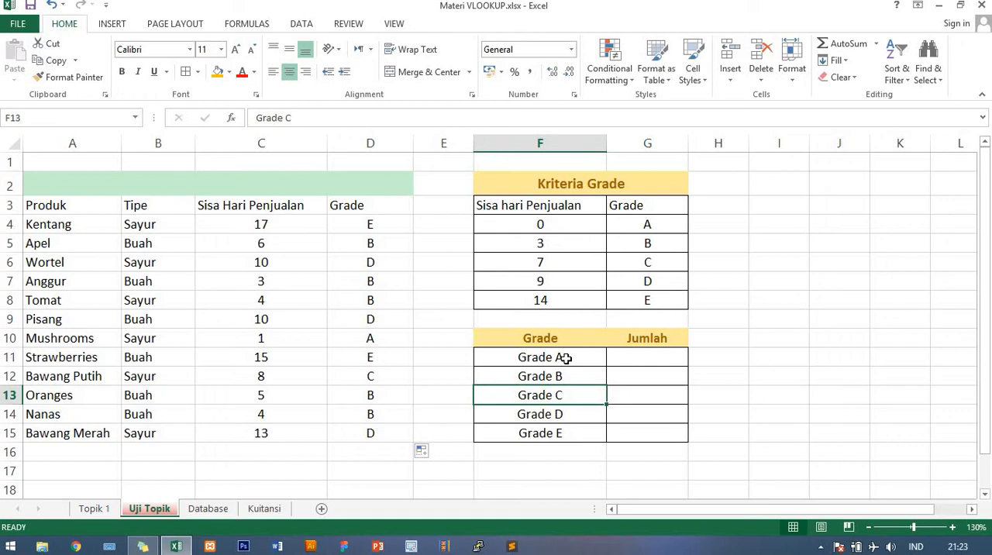
# - Name the product grades in D4:D15 as the range grade
pyautogui.click(567, 358)
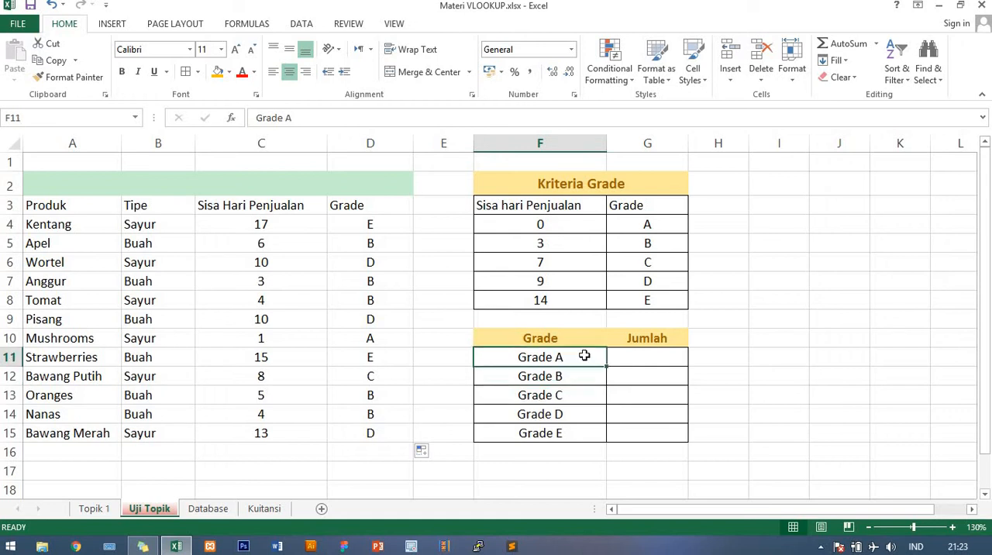
pyautogui.click(625, 357)
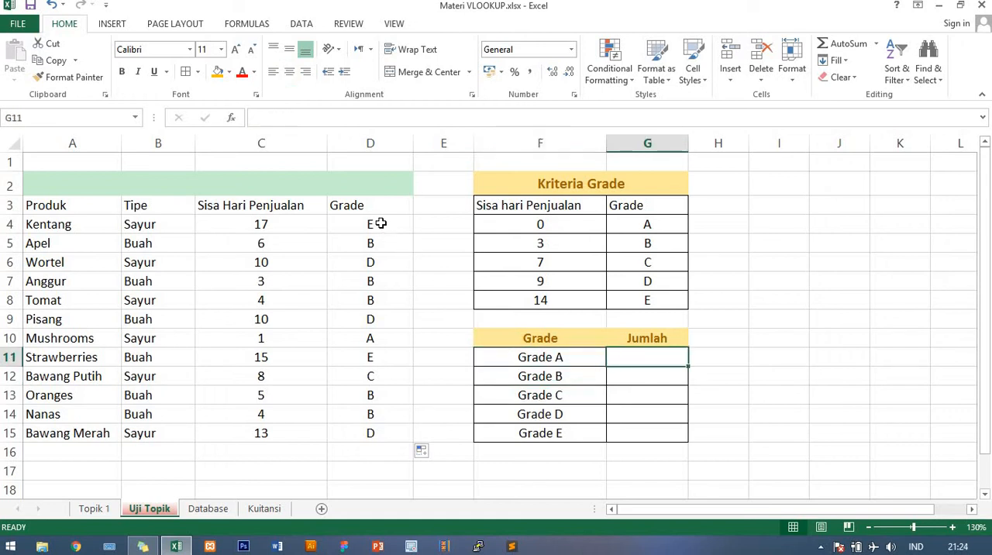
pyautogui.moveTo(380, 225); pyautogui.dragTo(388, 433)
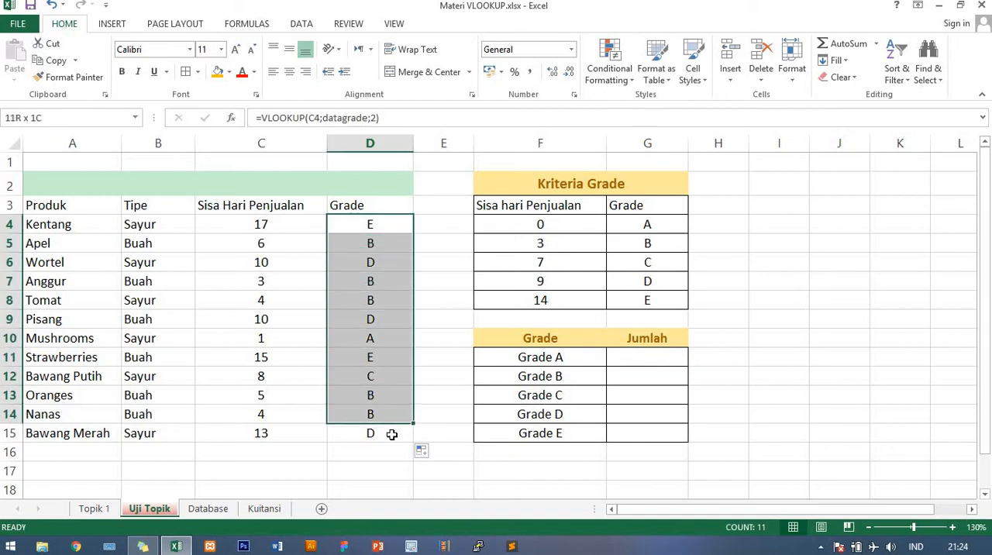
pyautogui.click(655, 357)
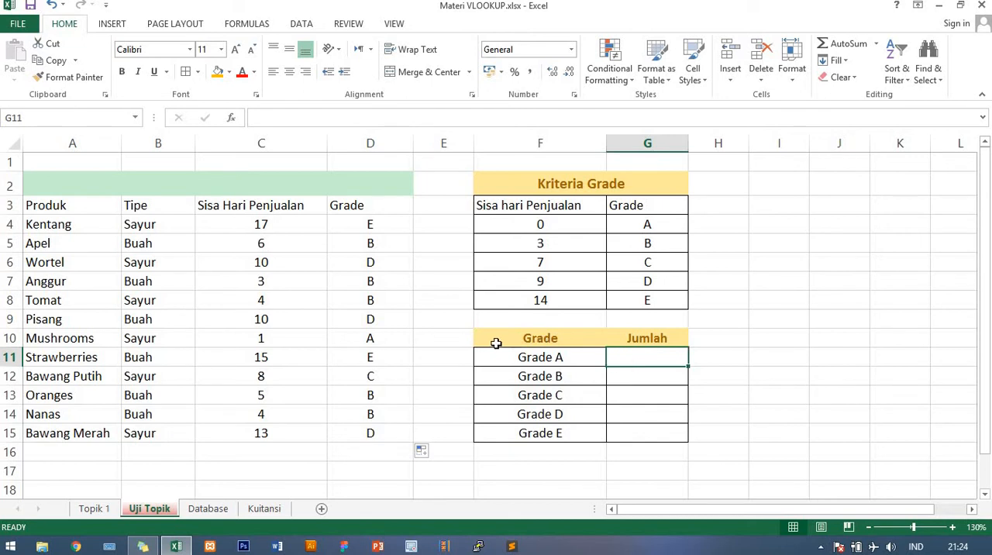
pyautogui.moveTo(370, 224); pyautogui.dragTo(370, 434)
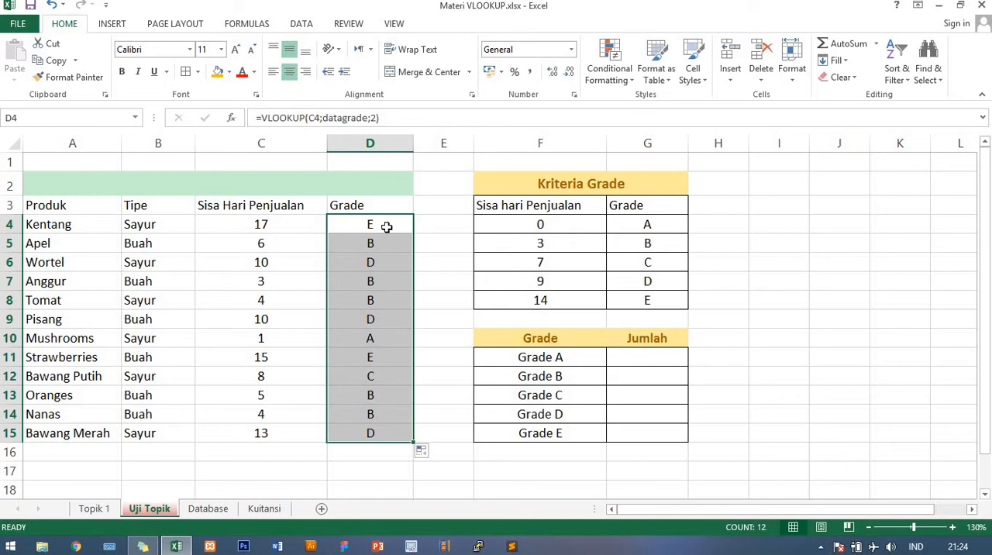
pyautogui.moveTo(383, 228); pyautogui.dragTo(377, 433)
pyautogui.click(84, 118)
pyautogui.write('grade')
pyautogui.press('Return')
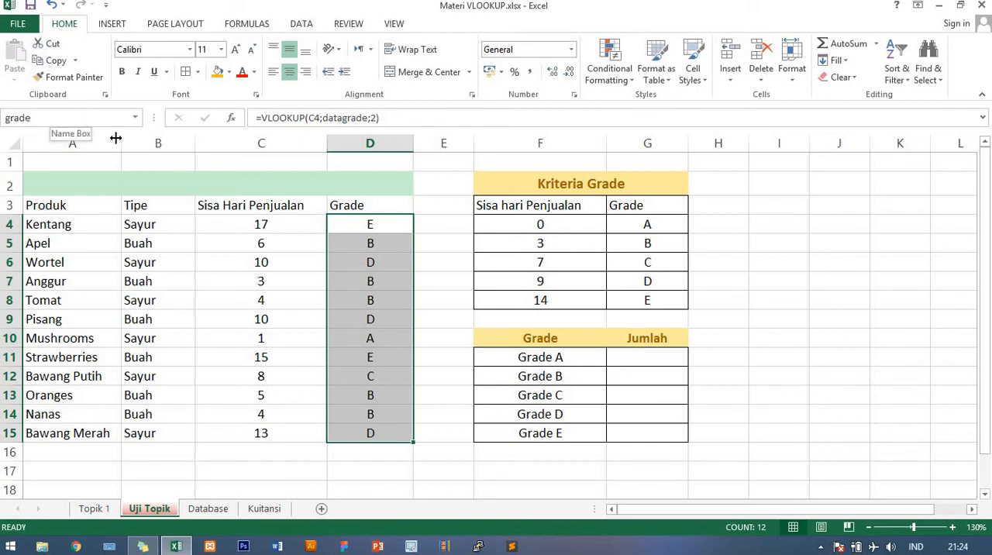
# - Check the VLOOKUP formula in D4 and reselect D4:D15 to verify its range name grade
pyautogui.click(398, 224)
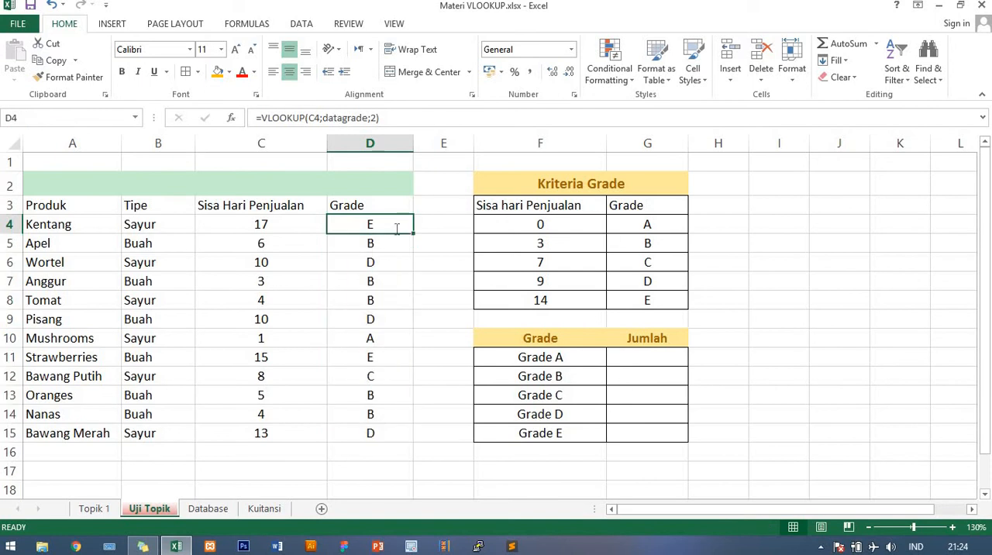
pyautogui.press('F2')
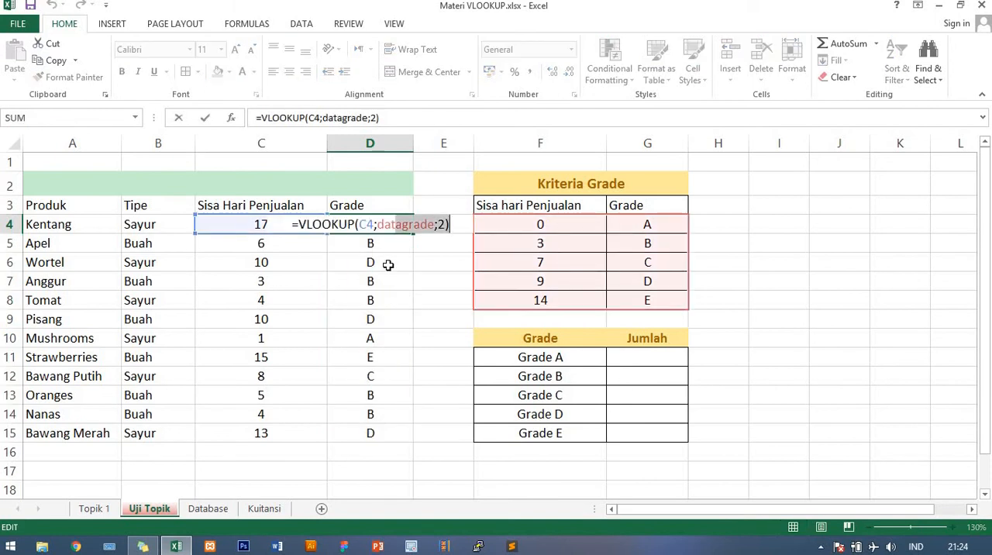
pyautogui.press('Return')
pyautogui.press('Up')
pyautogui.hotkey('shift', 'Down')
pyautogui.hotkey('shift', 'Down')
pyautogui.hotkey('shift', 'Down')
pyautogui.hotkey('shift', 'Down')
pyautogui.hotkey('shift', 'Down')
pyautogui.hotkey('shift', 'Down')
pyautogui.hotkey('shift', 'Down')
pyautogui.hotkey('shift', 'Down')
pyautogui.hotkey('shift', 'Down')
pyautogui.hotkey('shift', 'Down')
pyautogui.hotkey('shift', 'Down')
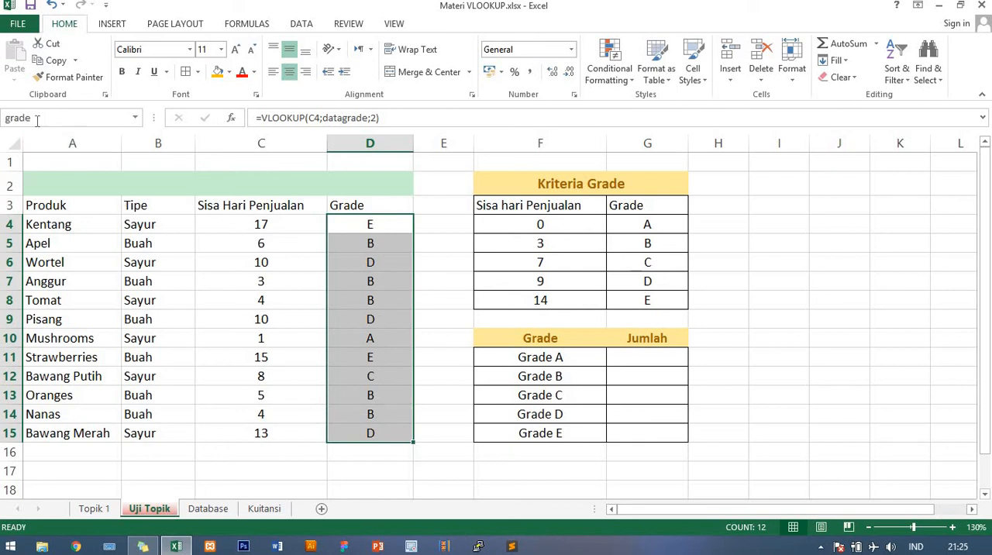
# - Start a COUNTIF formula in G11, the Jumlah cell for Grade A, with grade as the range
pyautogui.click(634, 357)
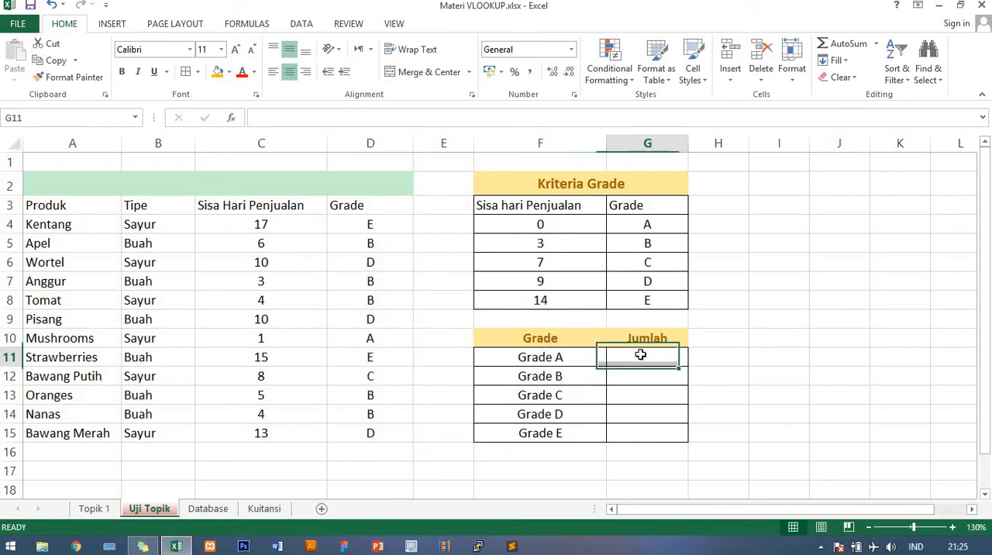
pyautogui.write('=')
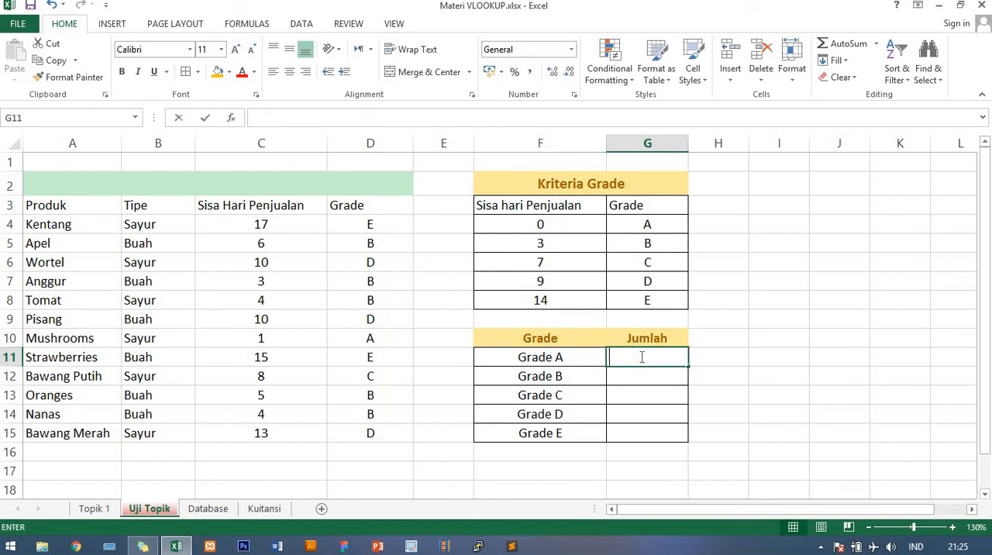
pyautogui.write('cou')
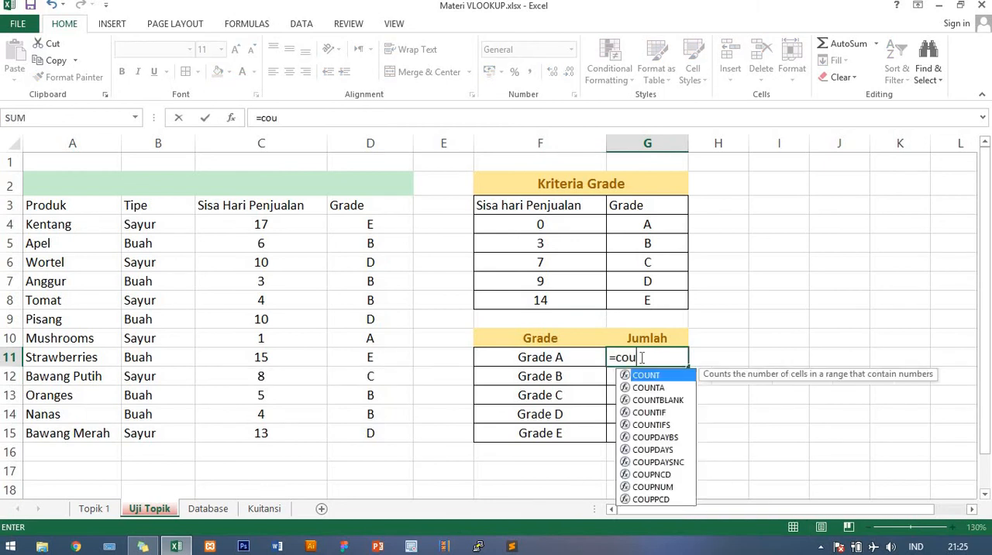
pyautogui.press('Down')
pyautogui.press('Down')
pyautogui.press('Down')
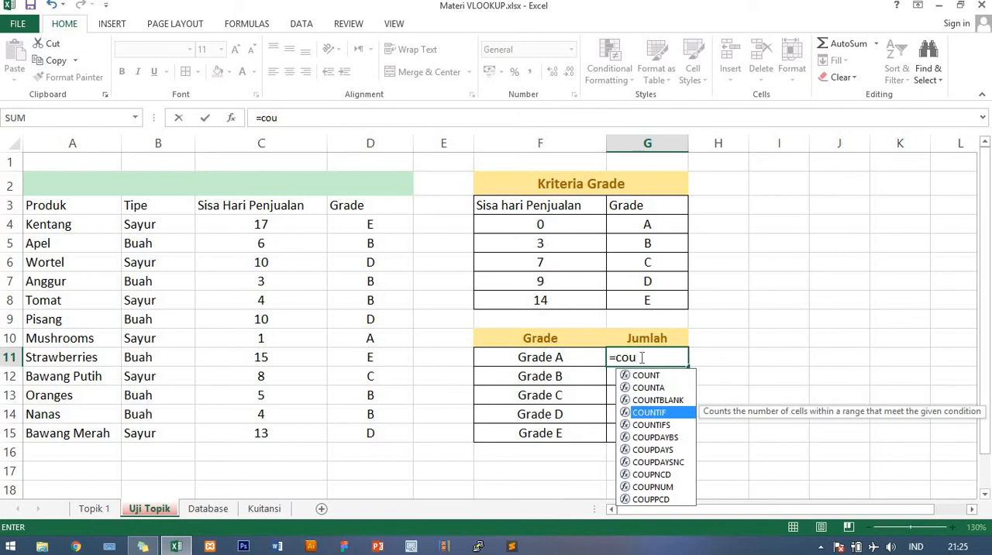
pyautogui.press('Tab')
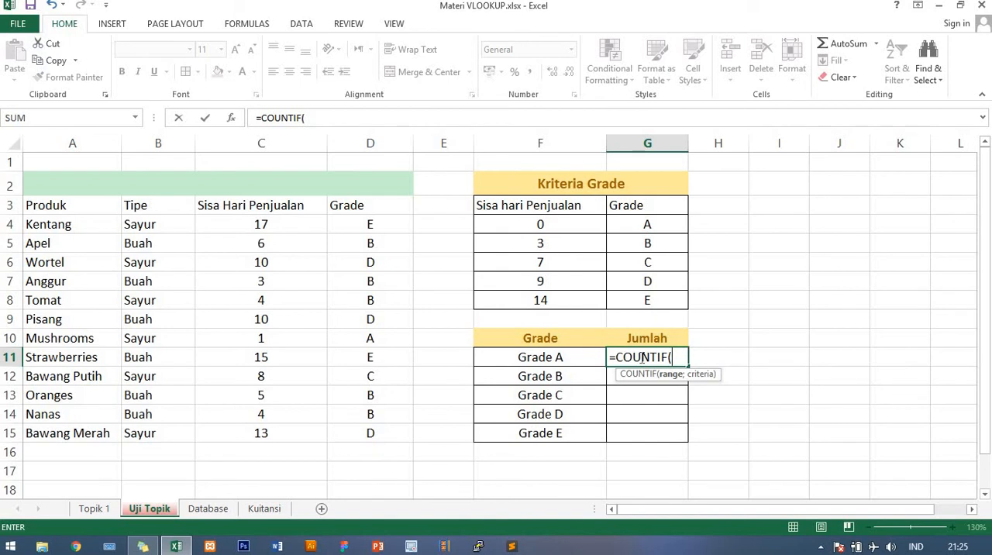
pyautogui.write('rade')
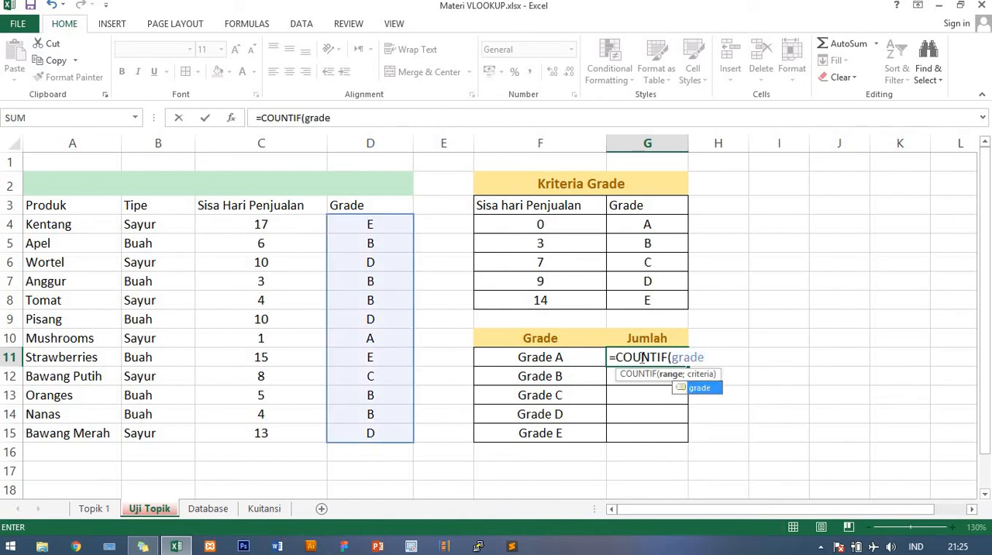
pyautogui.write(';')
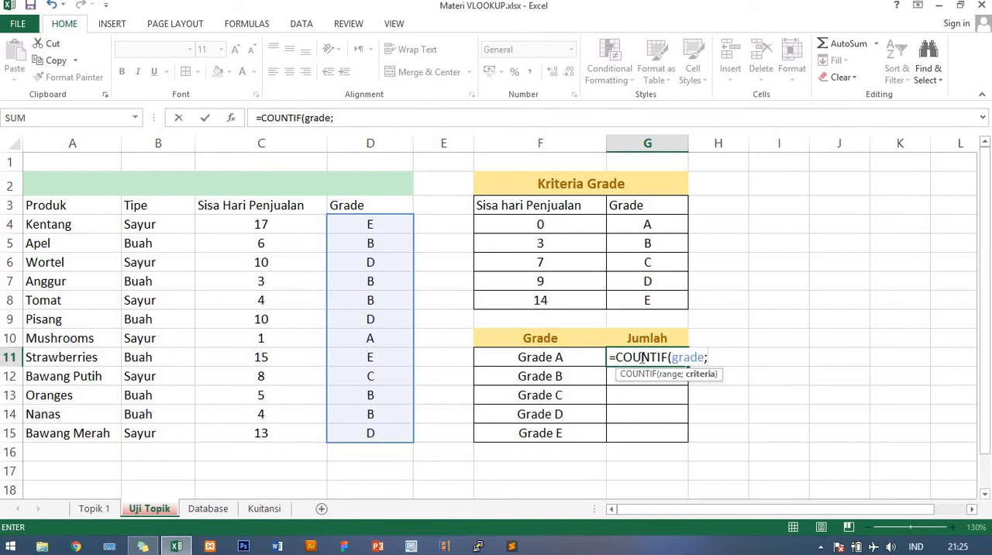
# - Complete the G11 formula with "A" as the criterion, giving =COUNTIF(grade;"A")
pyautogui.write('A')
pyautogui.press('BackSpace')
pyautogui.write('"')
pyautogui.press('BackSpace')
pyautogui.write('"A")')
pyautogui.press('Return')
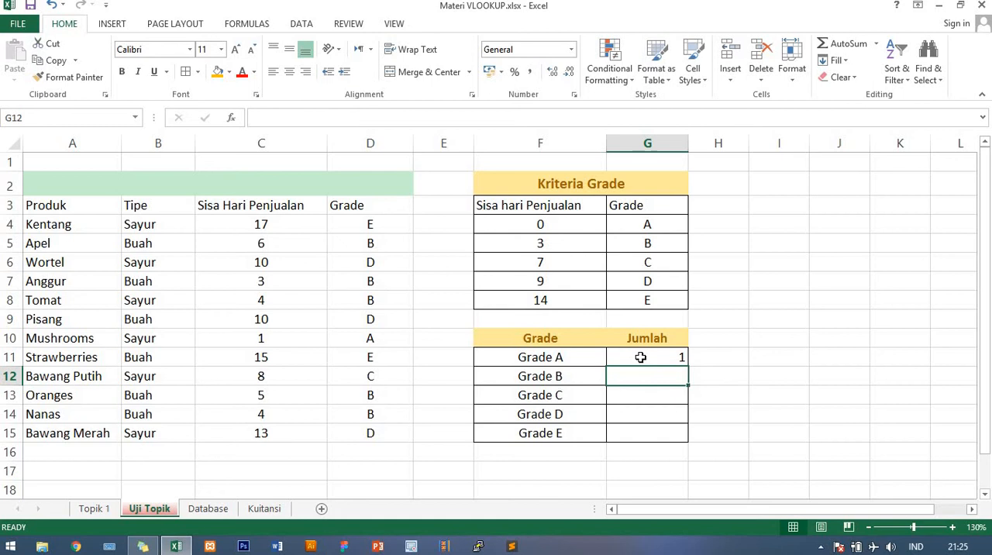
# - Compare the Grade A count in G11 with the grades listed in D4:D15
pyautogui.click(641, 357)
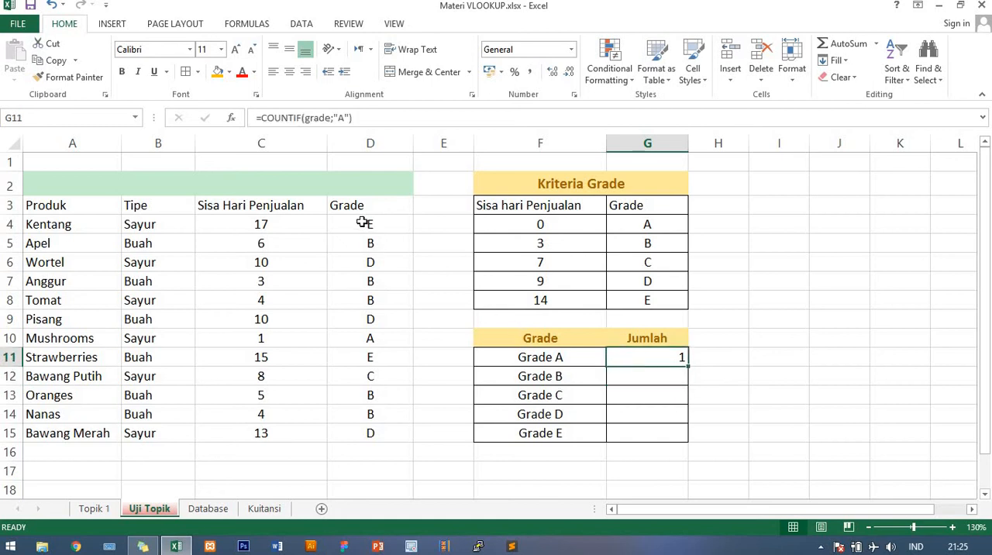
pyautogui.moveTo(362, 223); pyautogui.dragTo(392, 438)
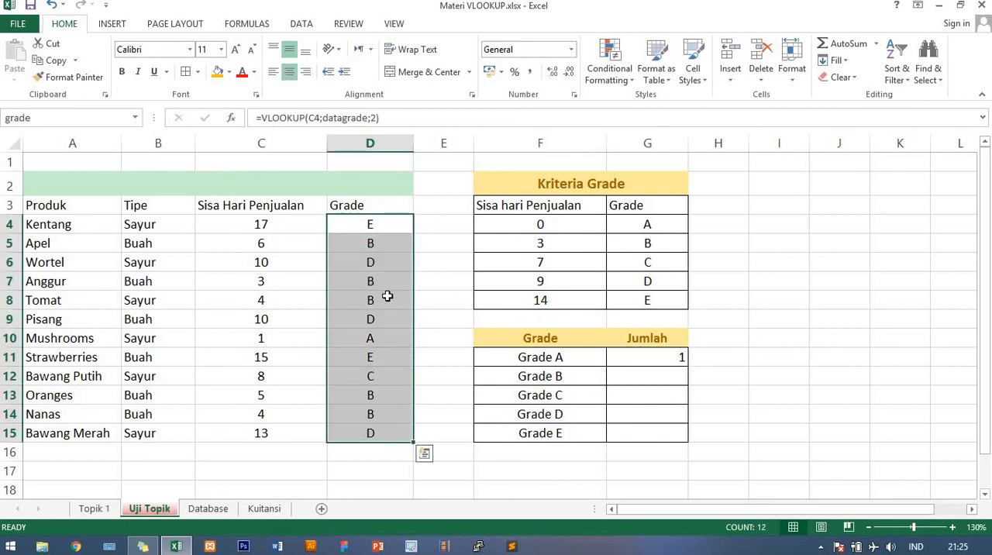
pyautogui.click(381, 342)
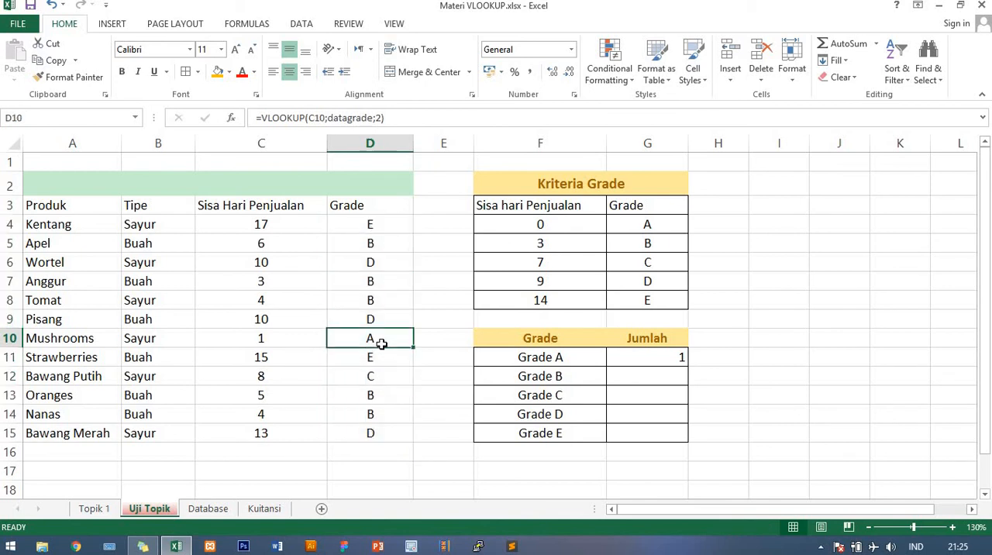
# - Copy the COUNTIF formula from G11 to G12 and change the copy's criterion to "B"
pyautogui.click(634, 363)
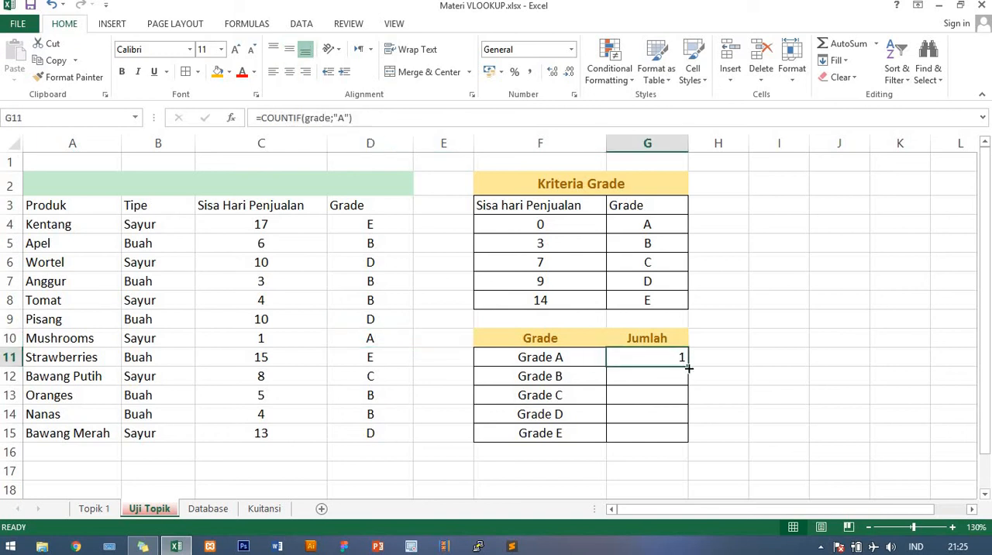
pyautogui.moveTo(688, 369); pyautogui.dragTo(687, 390)
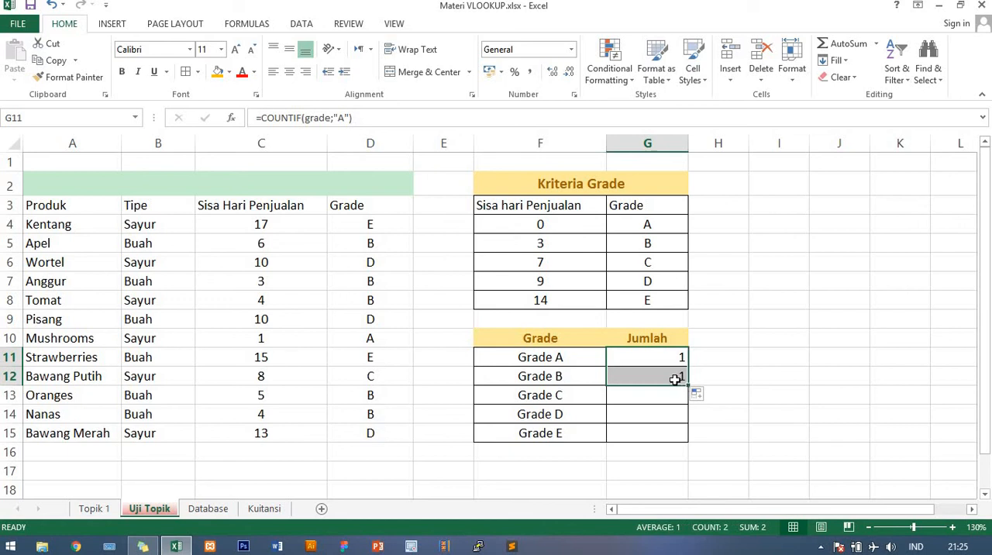
pyautogui.doubleClick(676, 378)
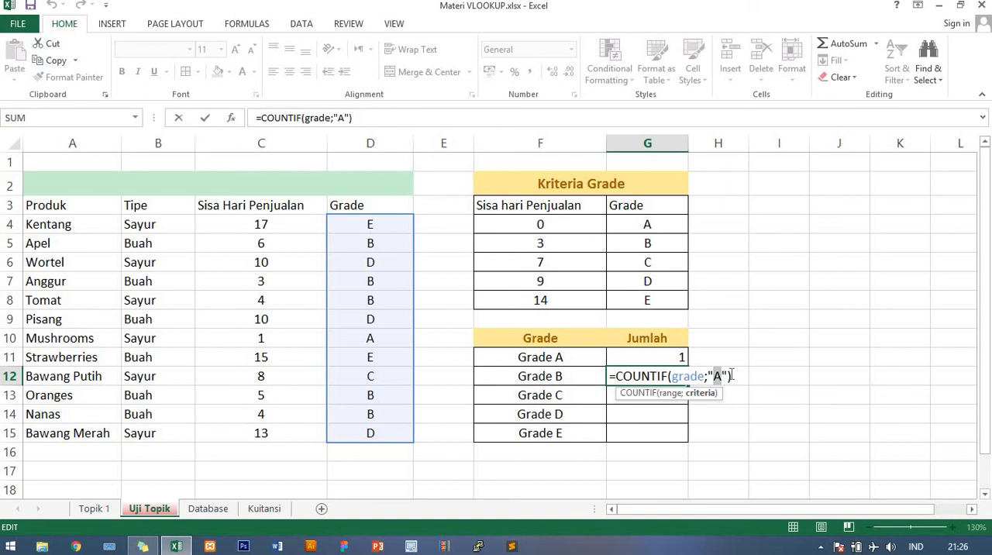
pyautogui.write('B')
pyautogui.press('Return')
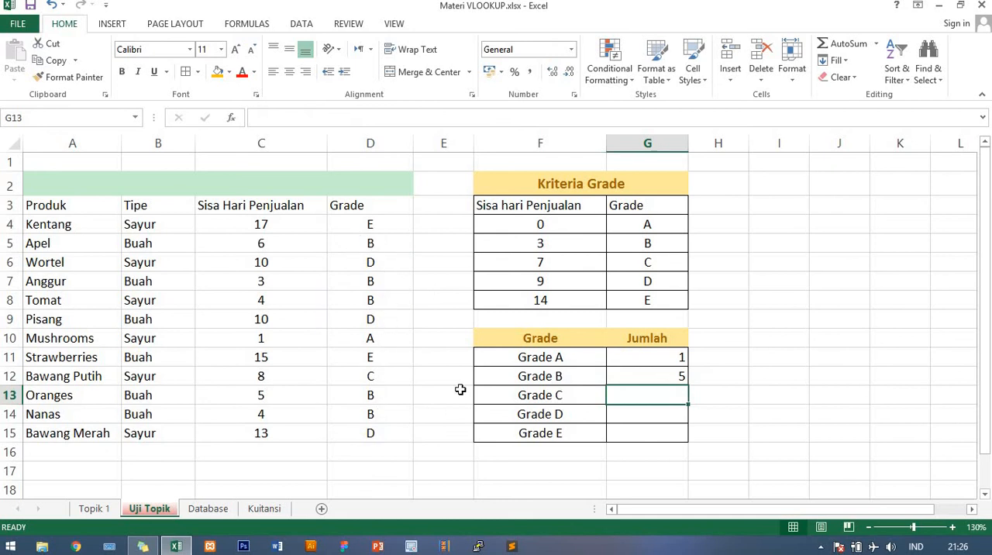
# - Copy the G12 formula down to G15 and change the criterion in G13 to "C"
pyautogui.click(680, 376)
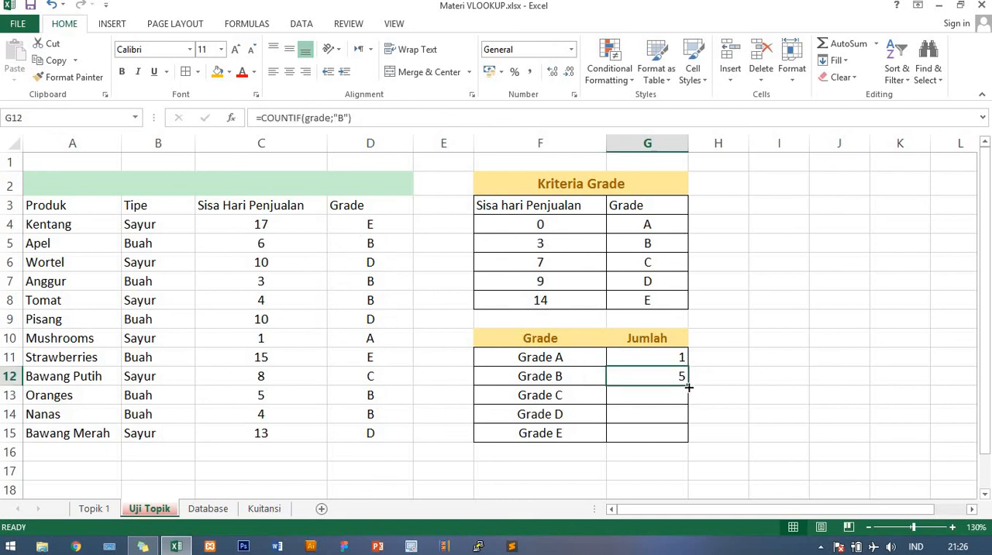
pyautogui.moveTo(689, 386); pyautogui.dragTo(685, 439)
pyautogui.doubleClick(681, 397)
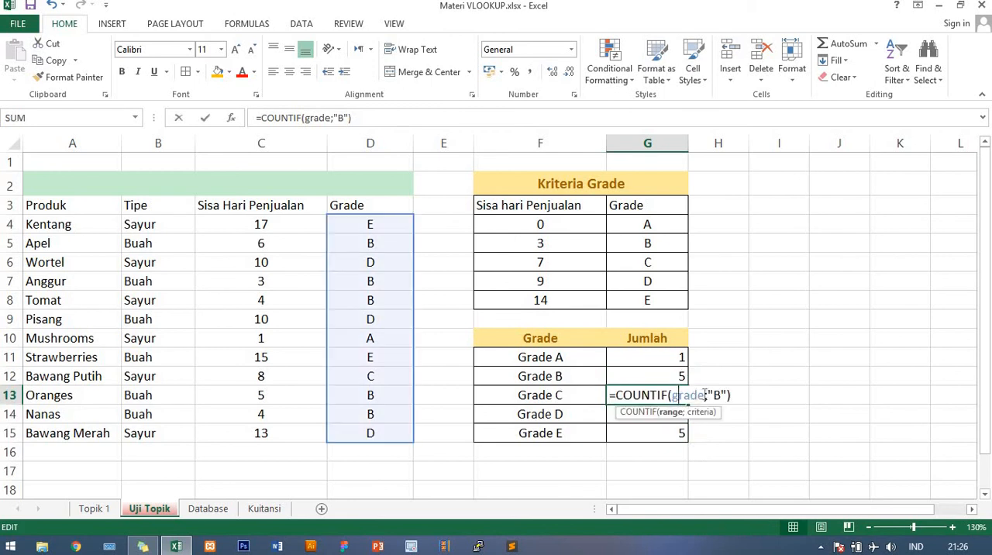
pyautogui.click(715, 396)
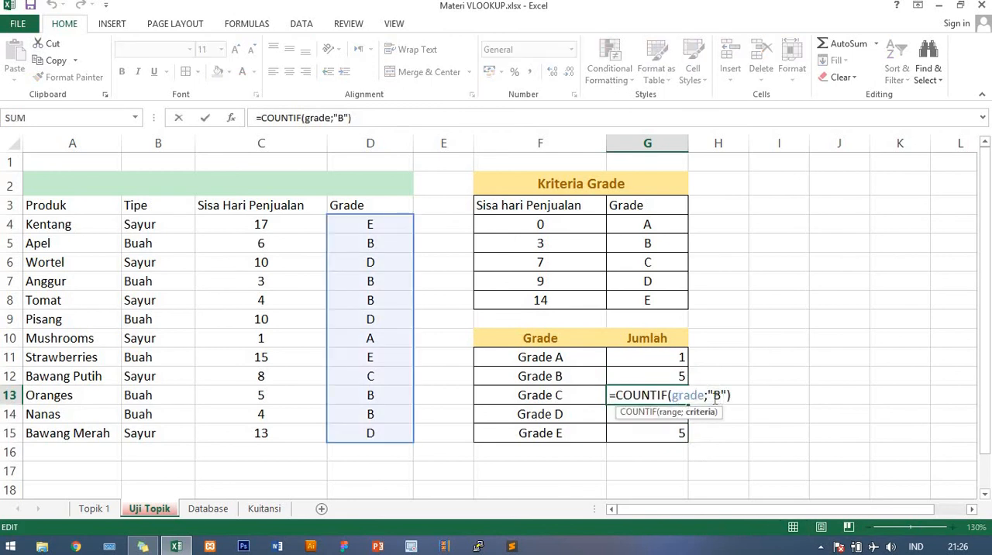
pyautogui.press('BackSpace')
pyautogui.write('C')
pyautogui.press('Return')
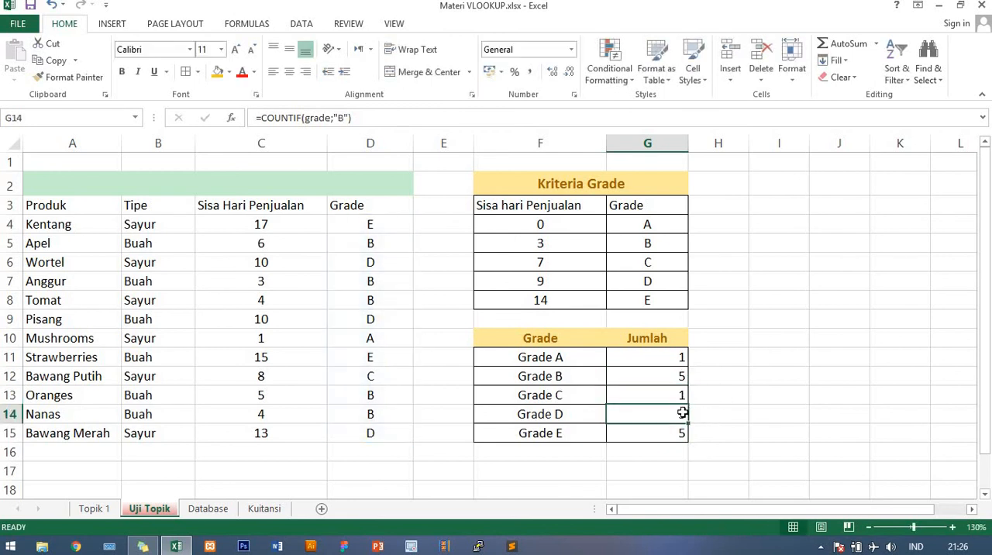
# - Change the COUNTIF criterion in G14, the Grade D row, to "D"
pyautogui.doubleClick(682, 413)
pyautogui.click(717, 414)
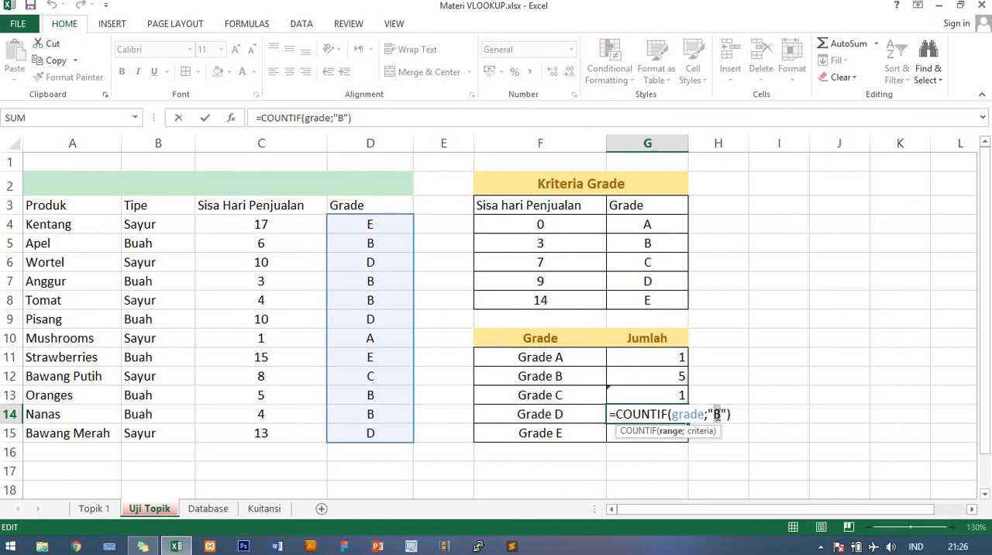
pyautogui.press('BackSpace')
pyautogui.write('D')
pyautogui.press('Return')
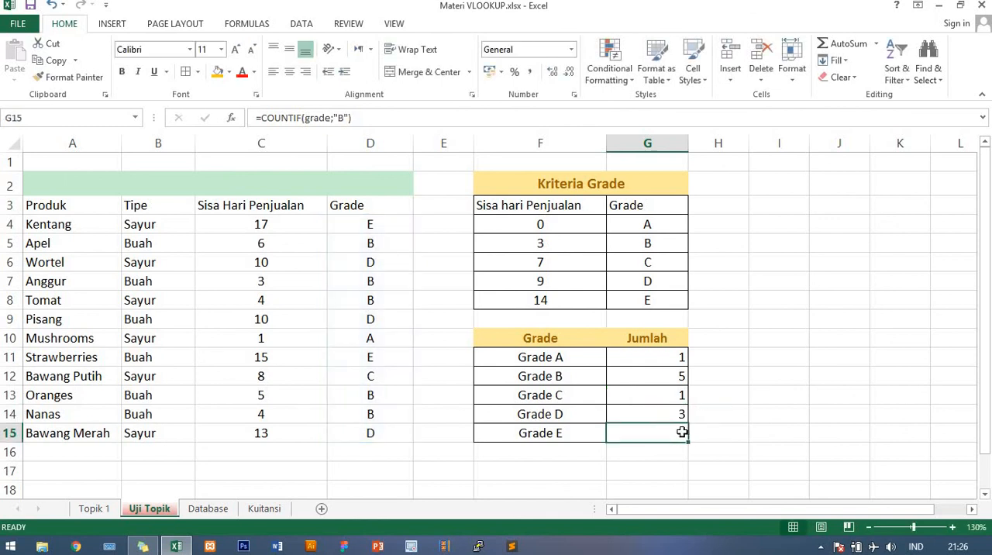
# - Change the COUNTIF criterion in G15, the Grade E row, to "E"
pyautogui.doubleClick(683, 432)
pyautogui.click(717, 433)
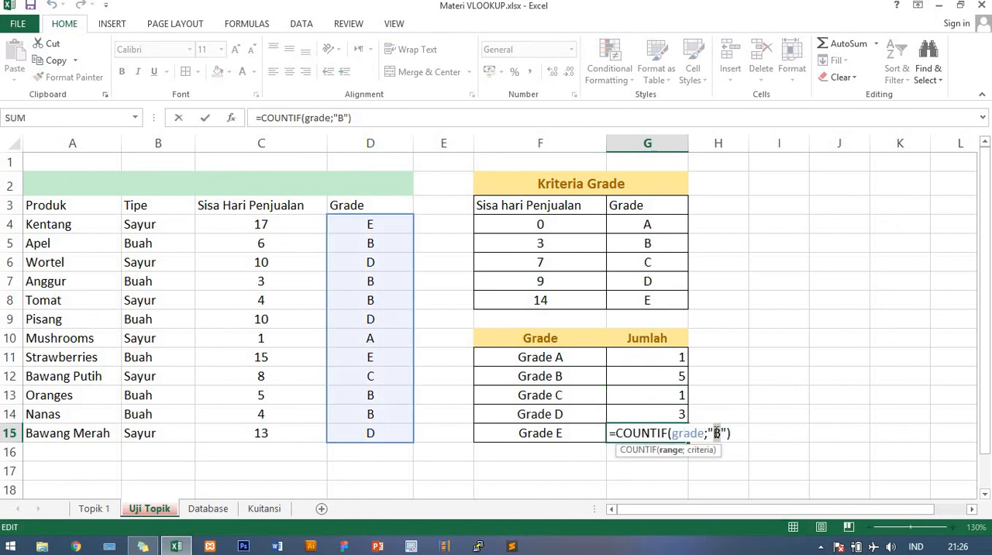
pyautogui.press('BackSpace')
pyautogui.write('E')
pyautogui.press('Return')
pyautogui.click(636, 391)
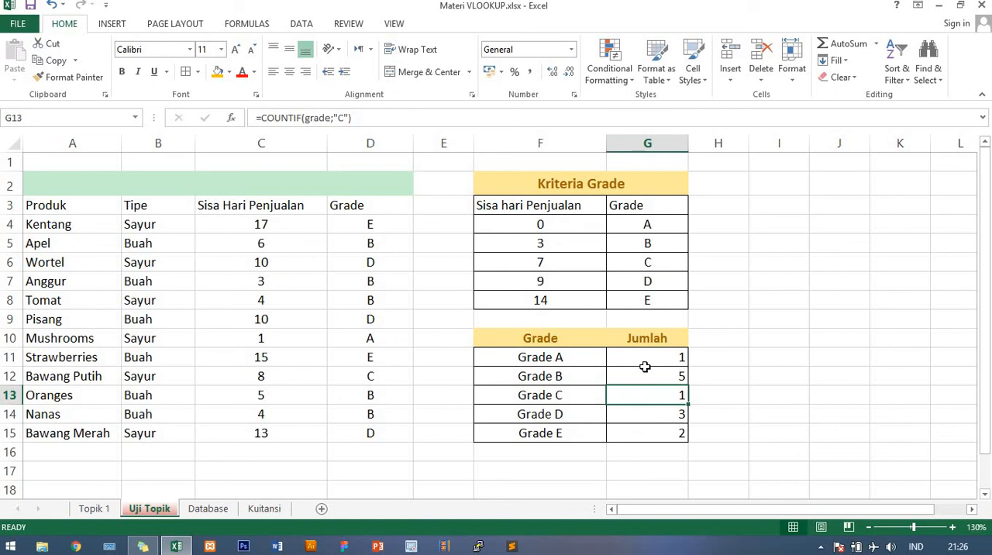
# - Examine the receipt records on the Database sheet and the blank receipt layout on the Kuitansi sheet
pyautogui.click(208, 509)
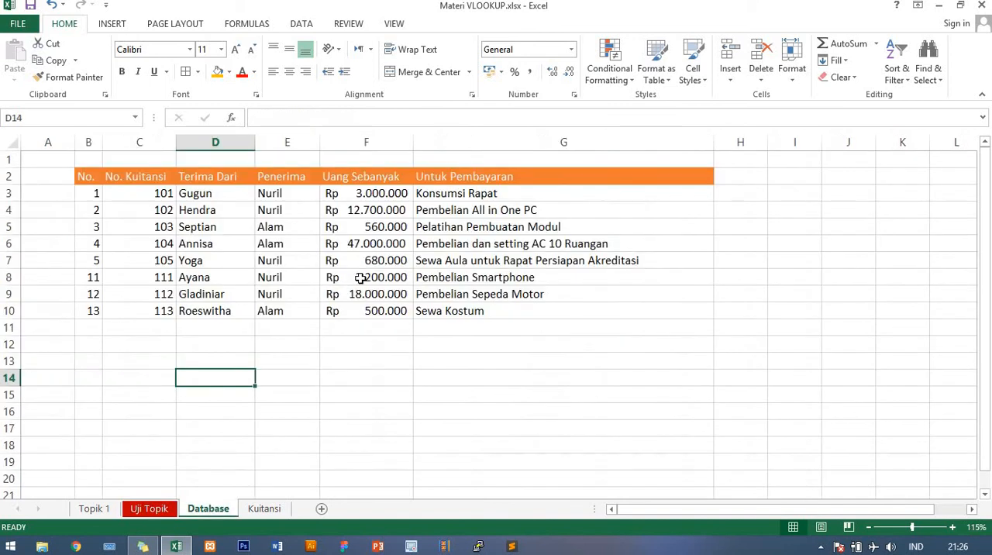
pyautogui.click(624, 296)
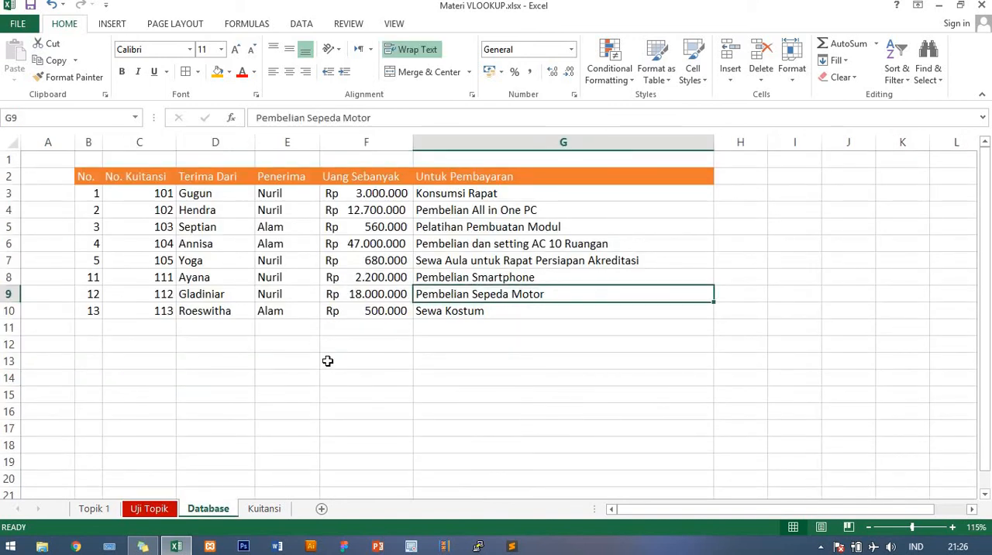
pyautogui.scroll(1, 328, 360)
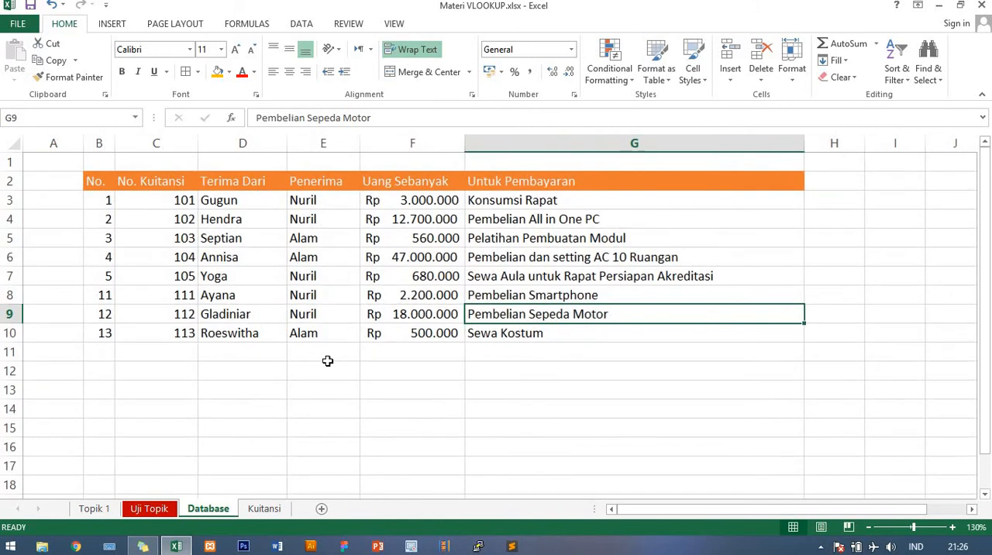
pyautogui.scroll(1, 328, 361)
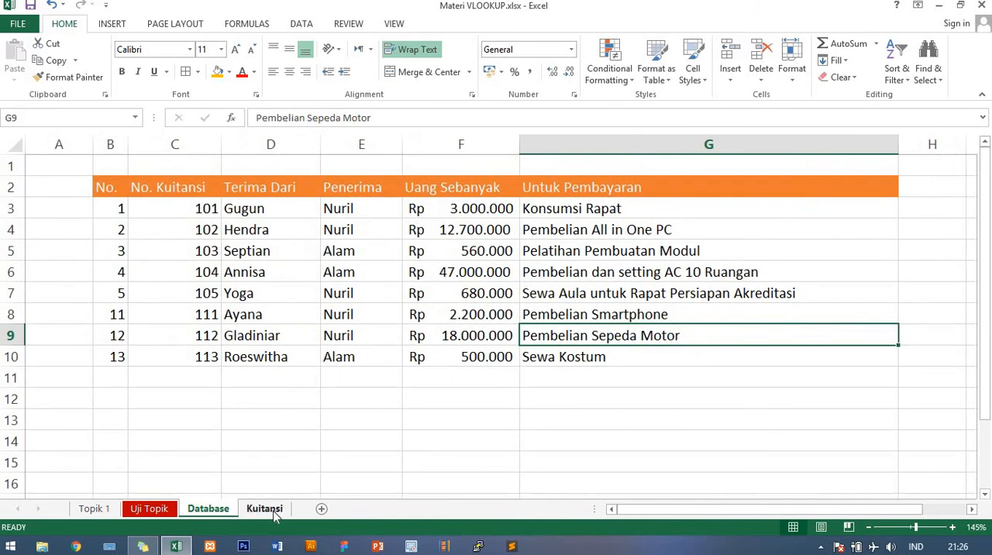
pyautogui.click(265, 509)
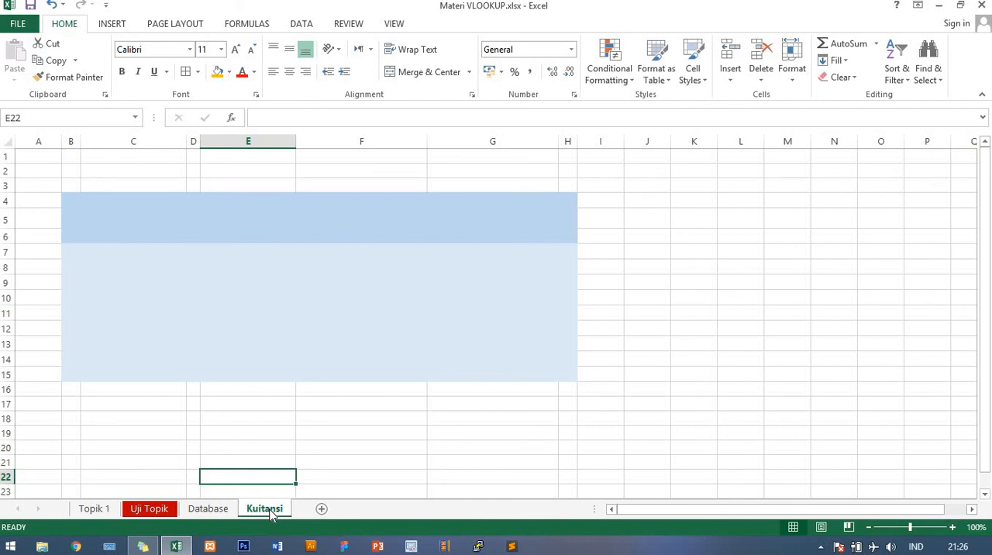
pyautogui.click(208, 508)
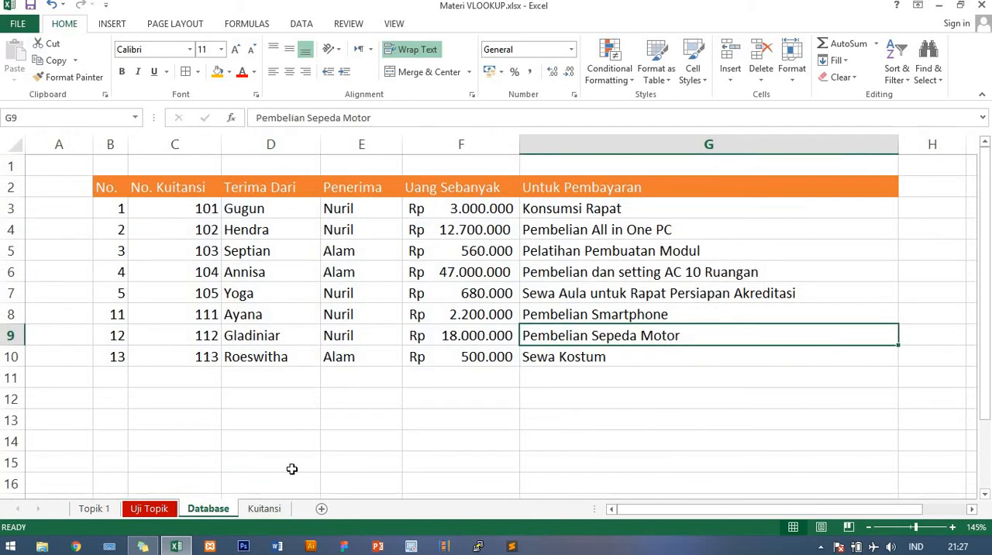
pyautogui.click(276, 510)
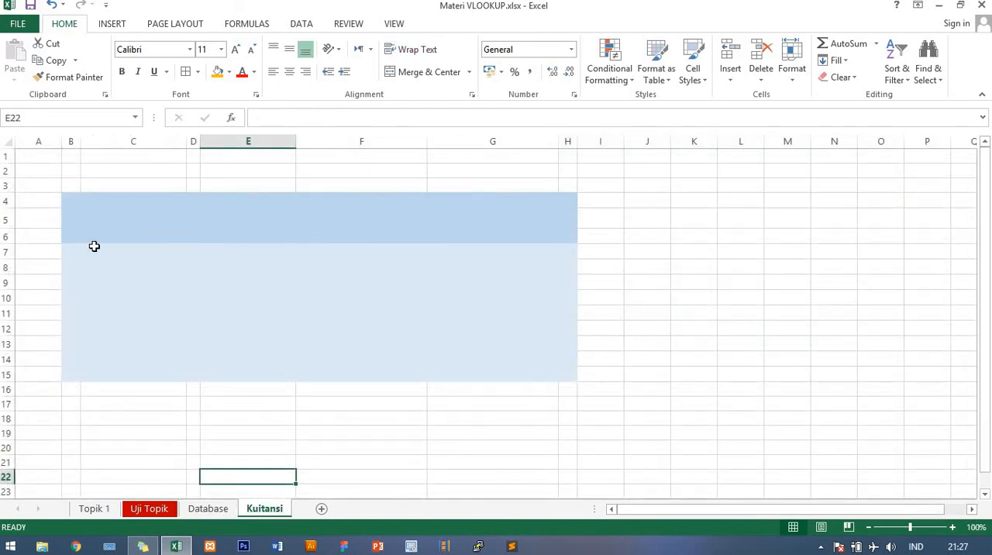
pyautogui.scroll(1, 94, 246)
pyautogui.scroll(1, 222, 295)
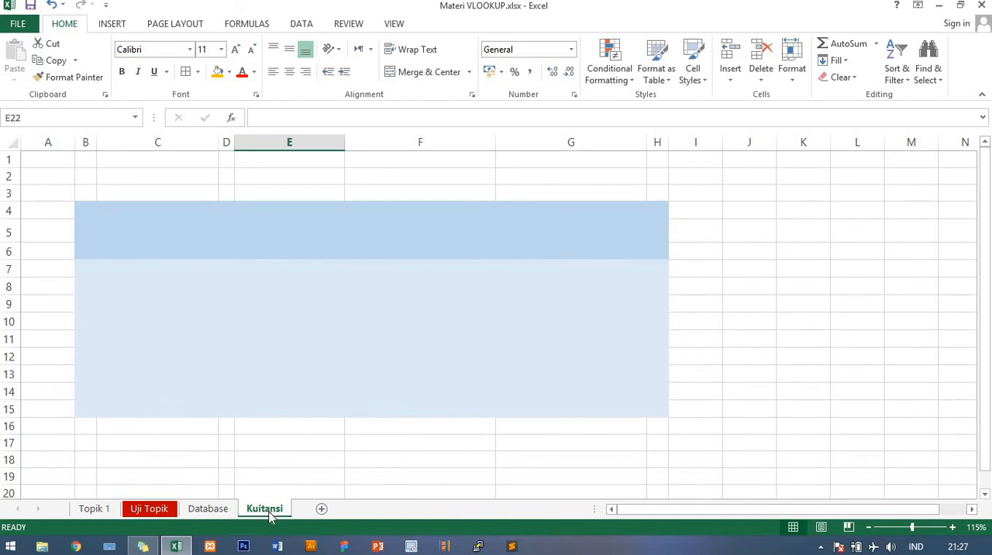